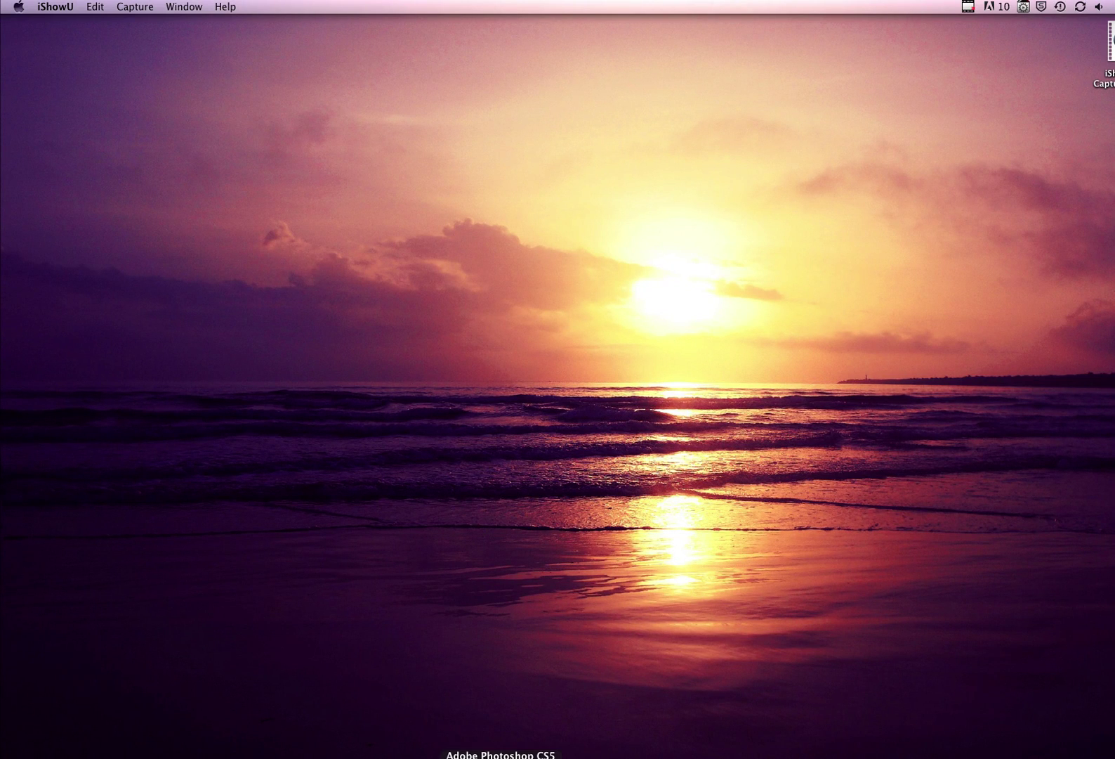
Open IMG_8593.TIF from the IMG macc map folder in Photoshop.
left_click(501, 756)
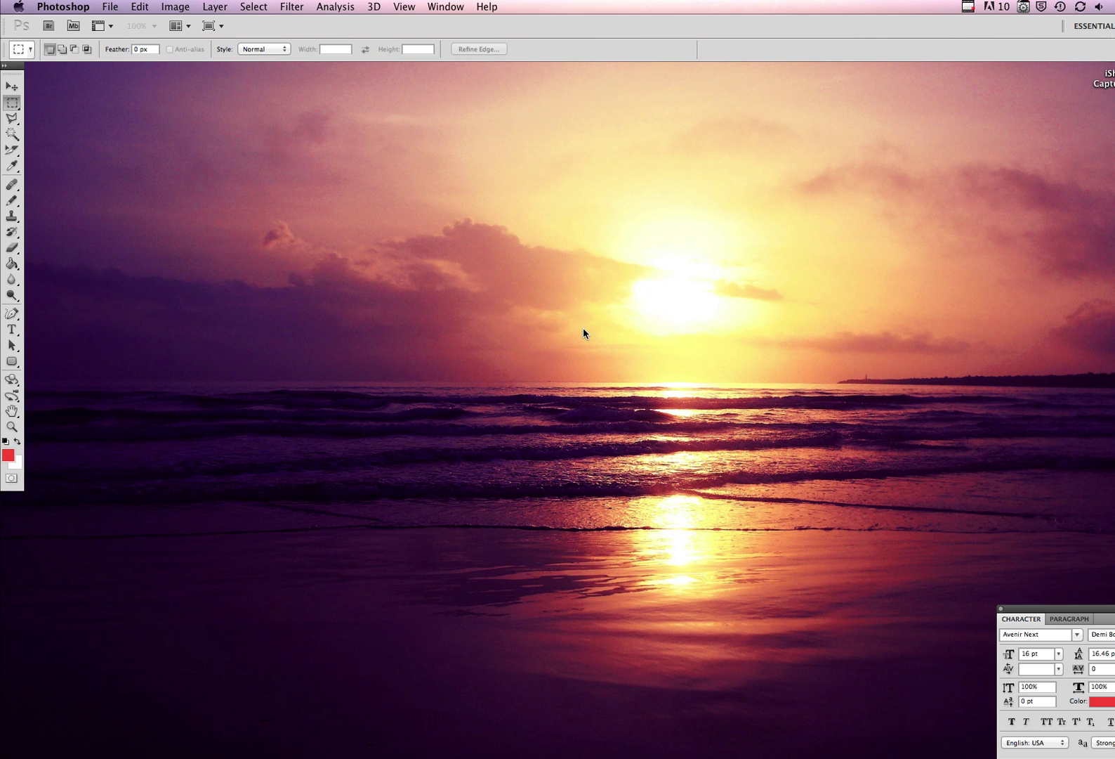
key("super+o")
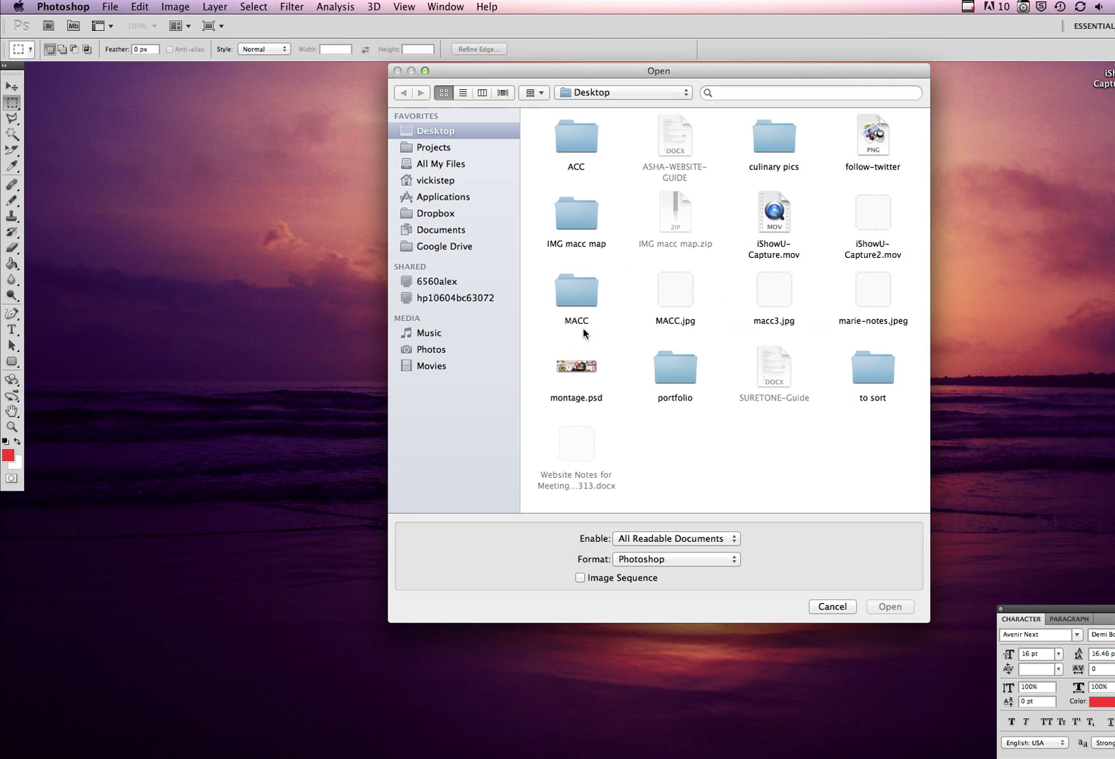
double_click(581, 214)
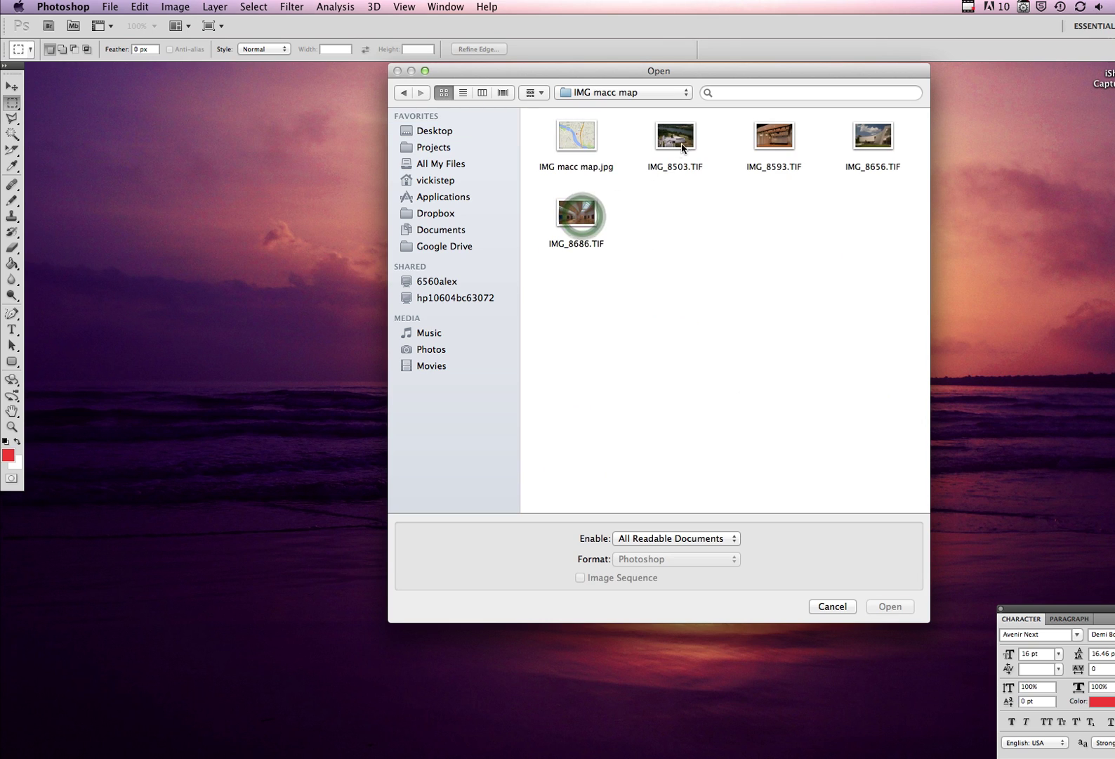
double_click(763, 136)
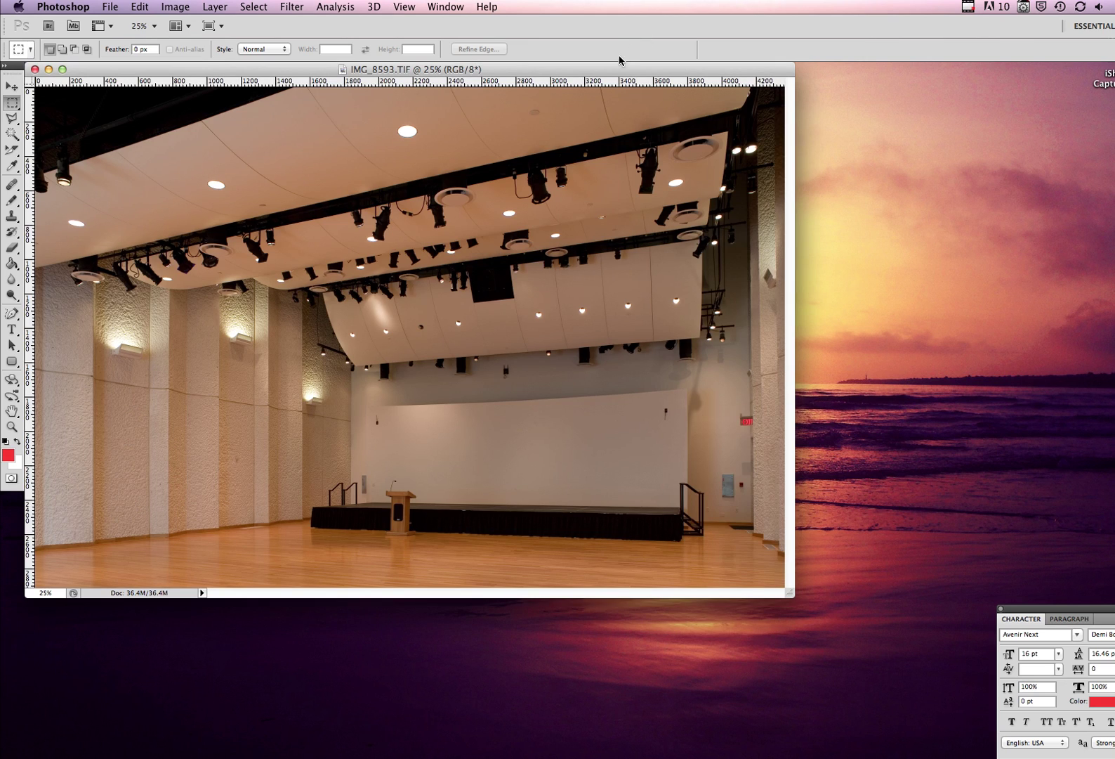
left_click_drag(613, 73, 698, 100)
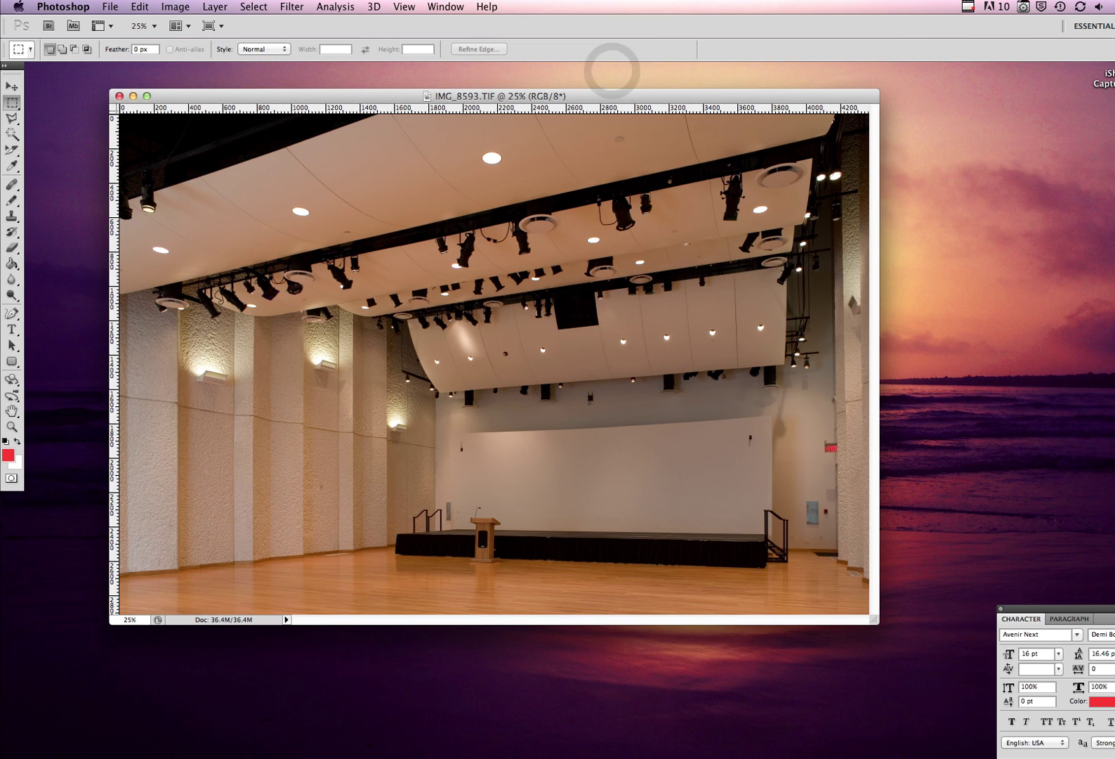
left_click(175, 7)
left_click(199, 132)
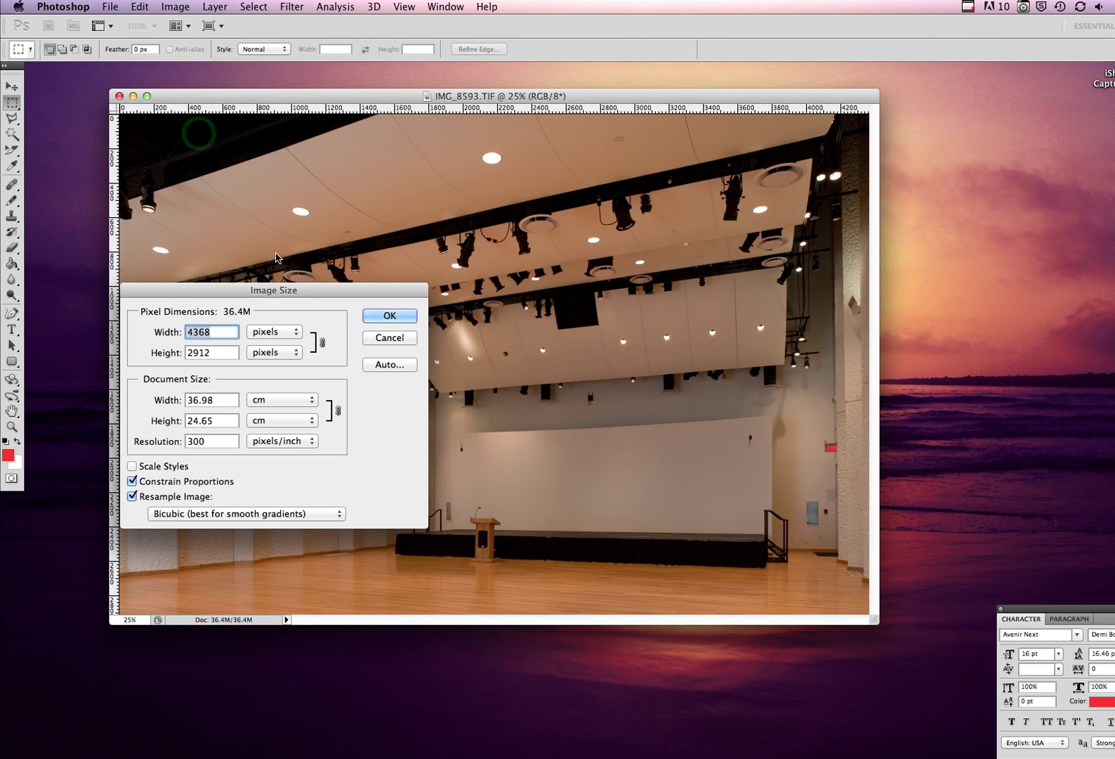
left_click(211, 332)
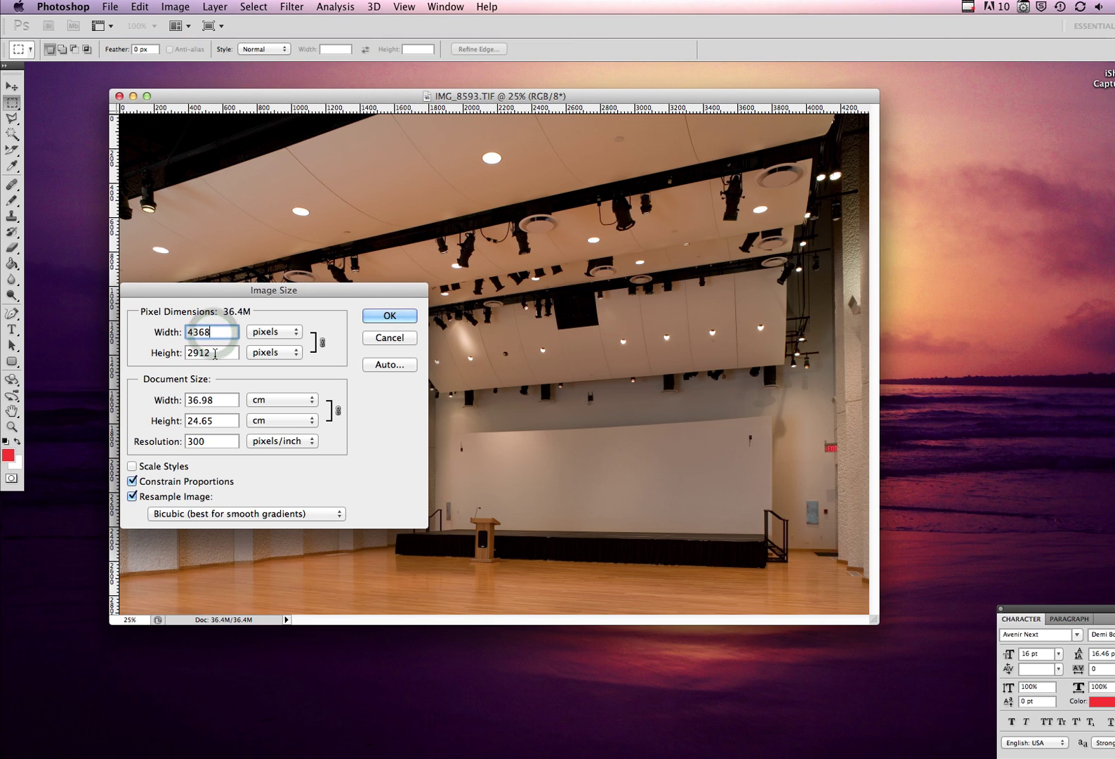
double_click(215, 353)
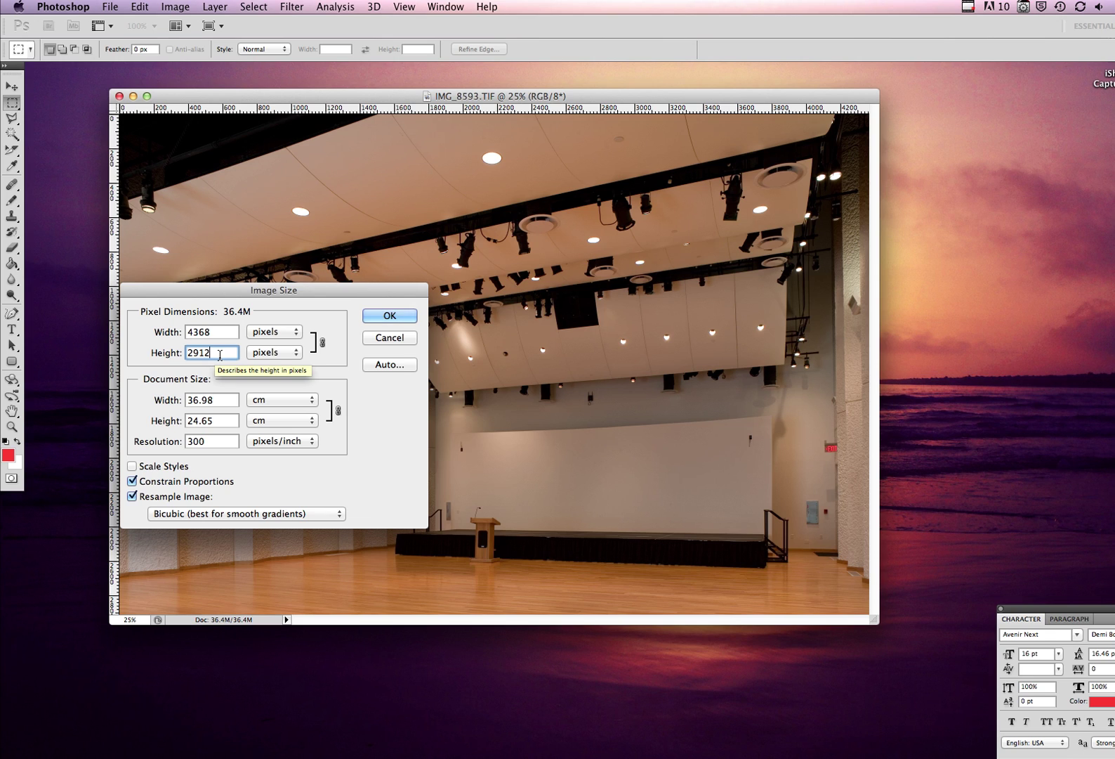
left_click(218, 441)
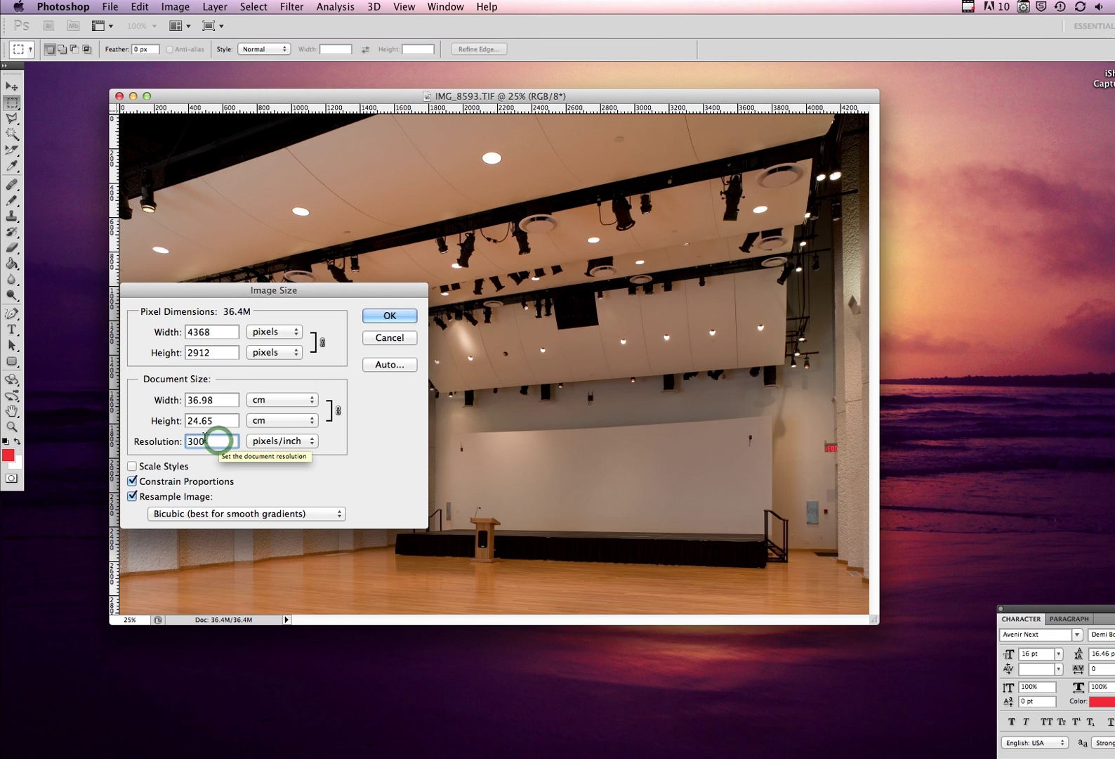
double_click(209, 441)
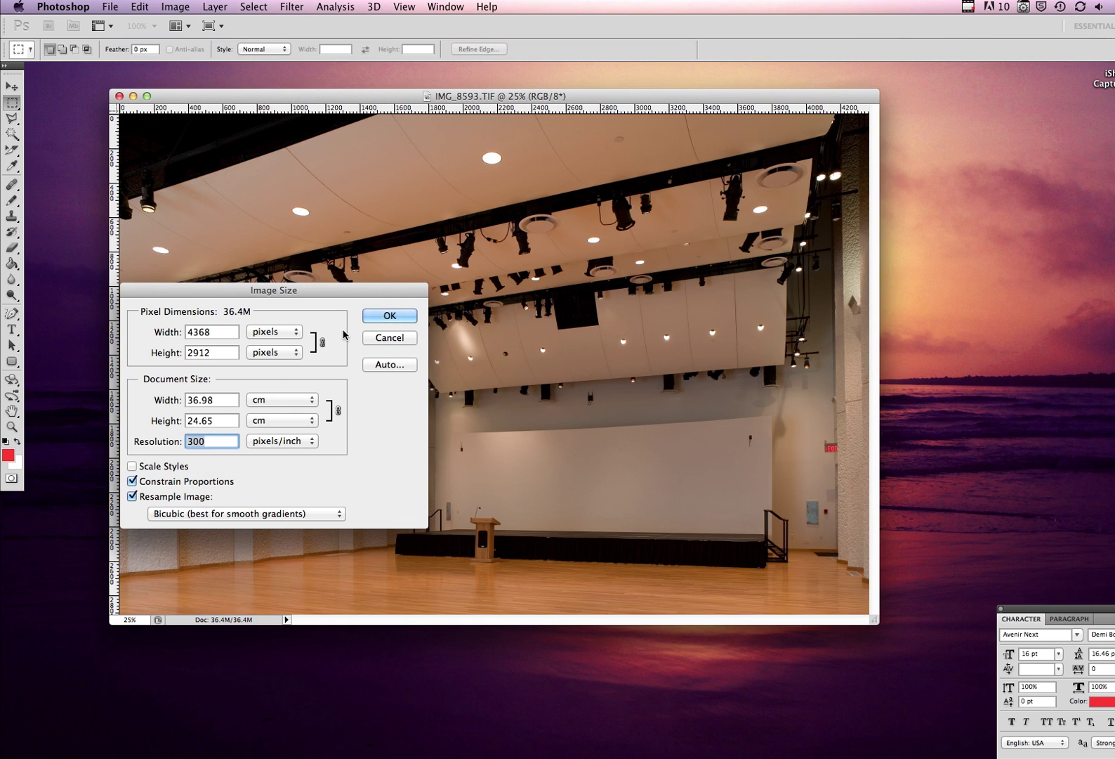
left_click(383, 340)
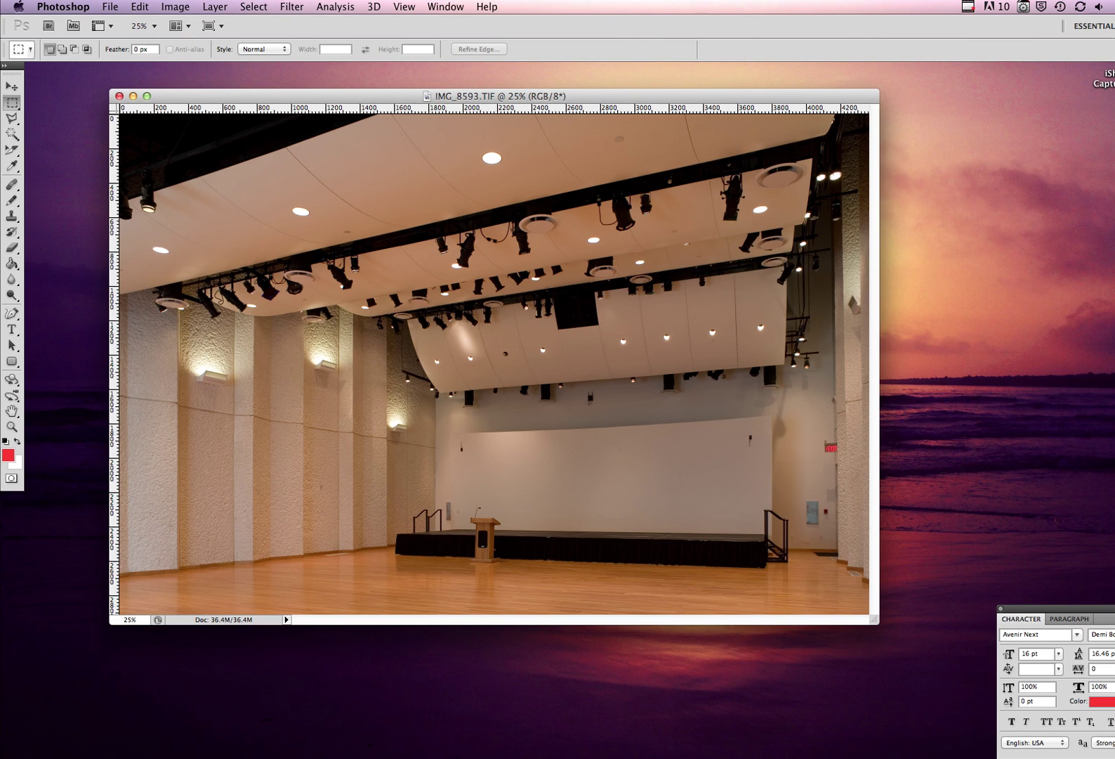
Open the Image Size dialog for the auditorium photo.
left_click(181, 7)
left_click(177, 7)
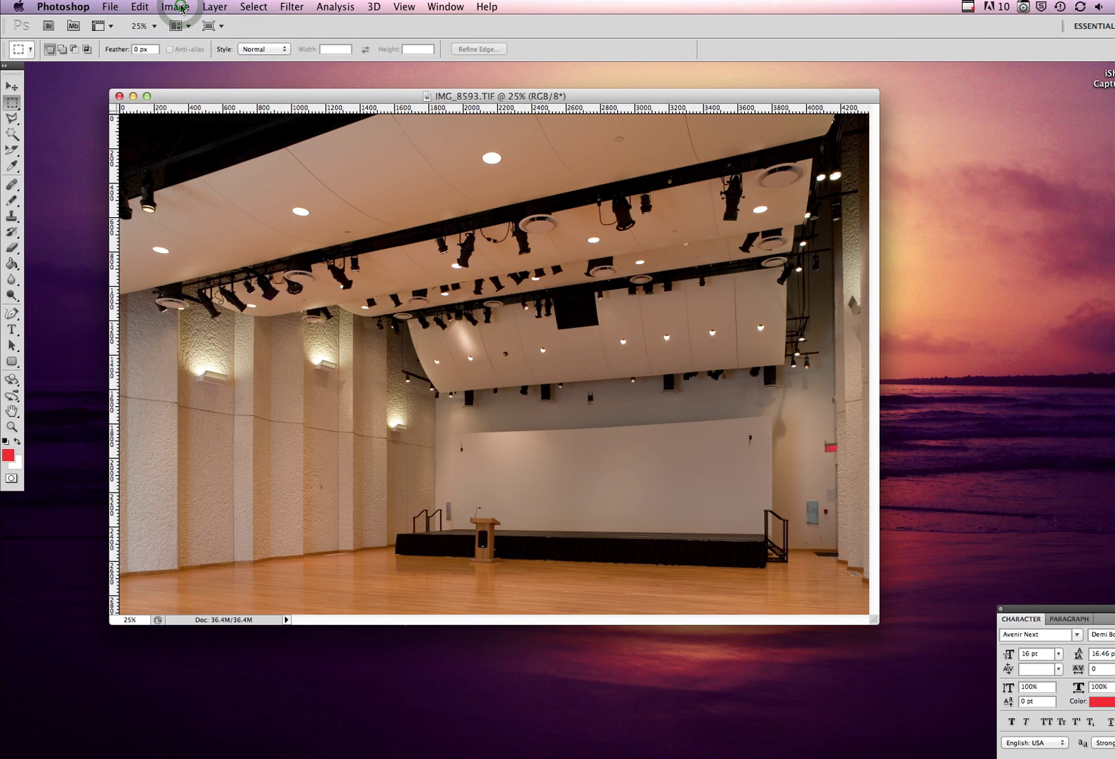
left_click(263, 96)
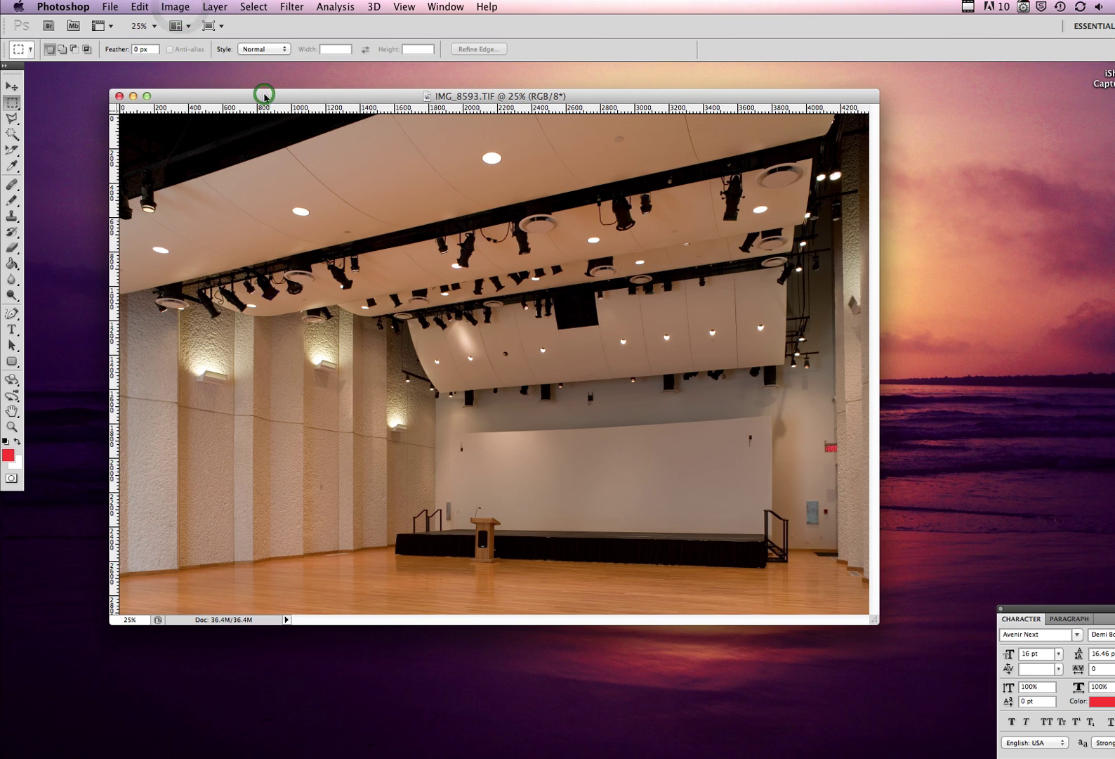
left_click(176, 7)
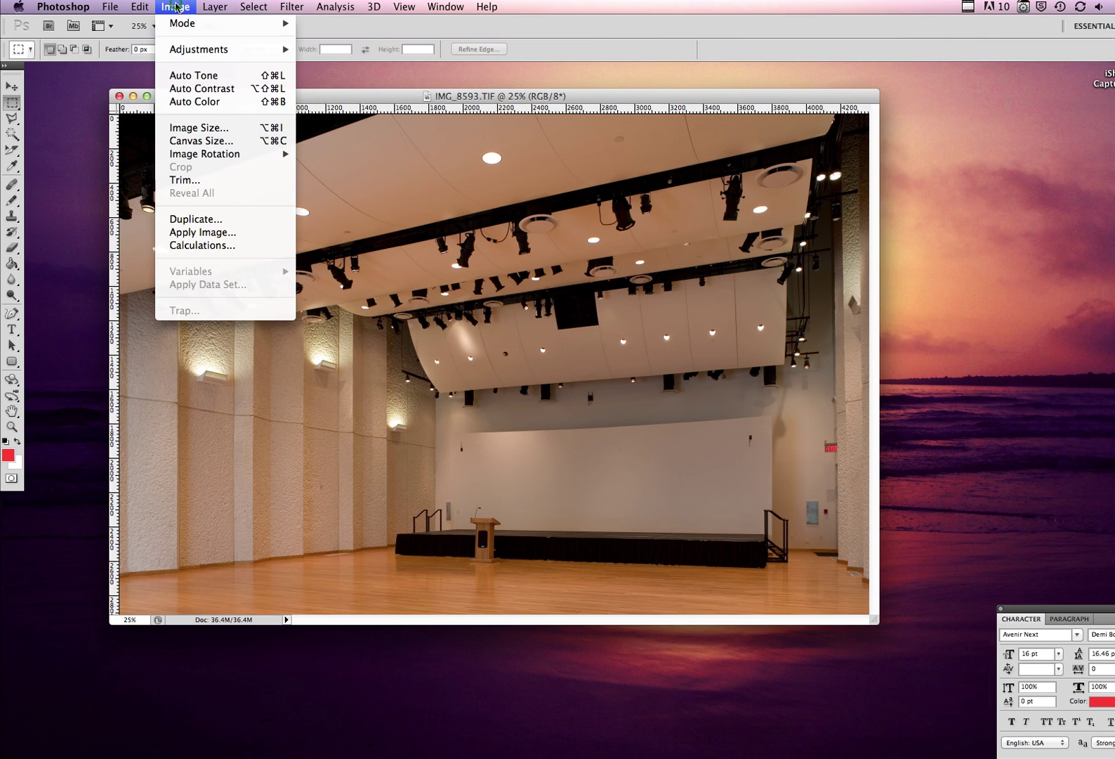
left_click(199, 127)
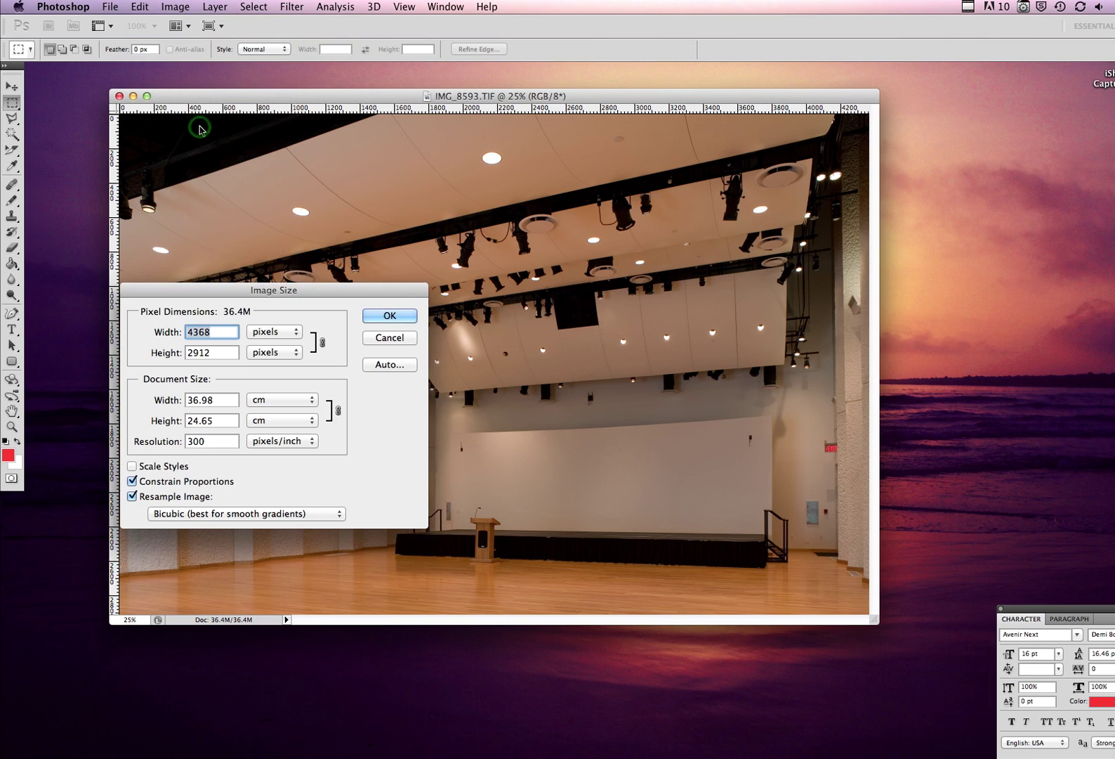
Set the resolution to 72 pixels/inch, giving 1048 × 699 pixels.
double_click(224, 441)
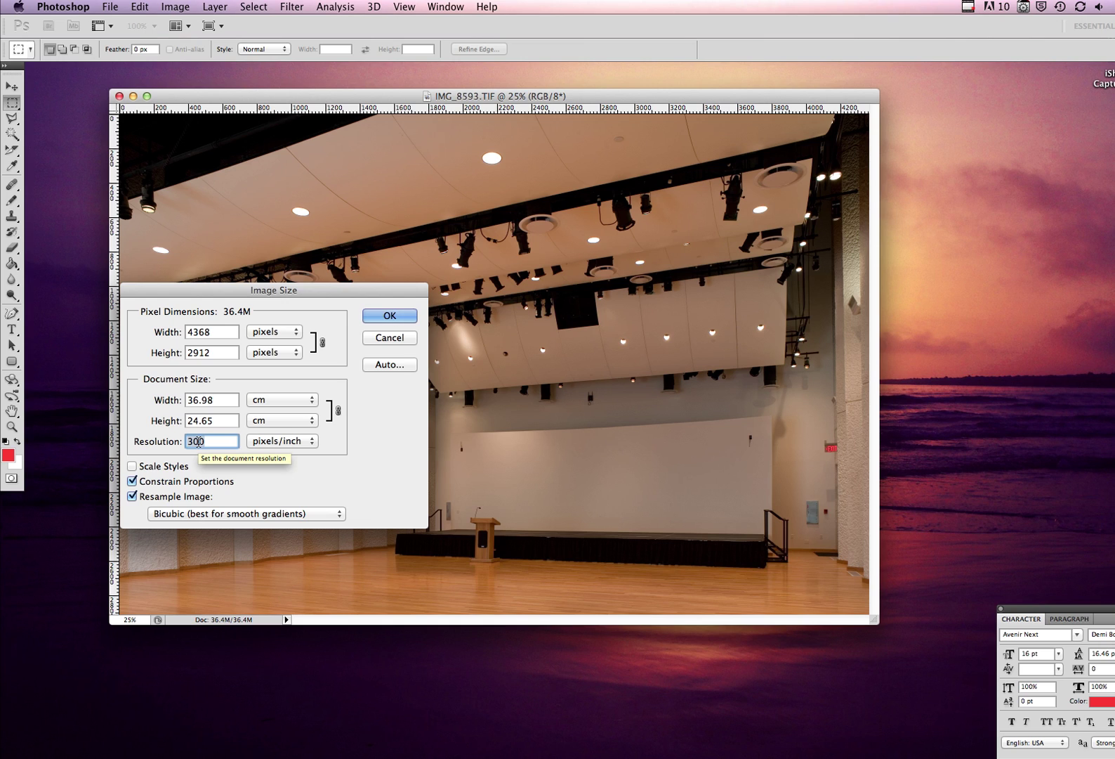
type("72")
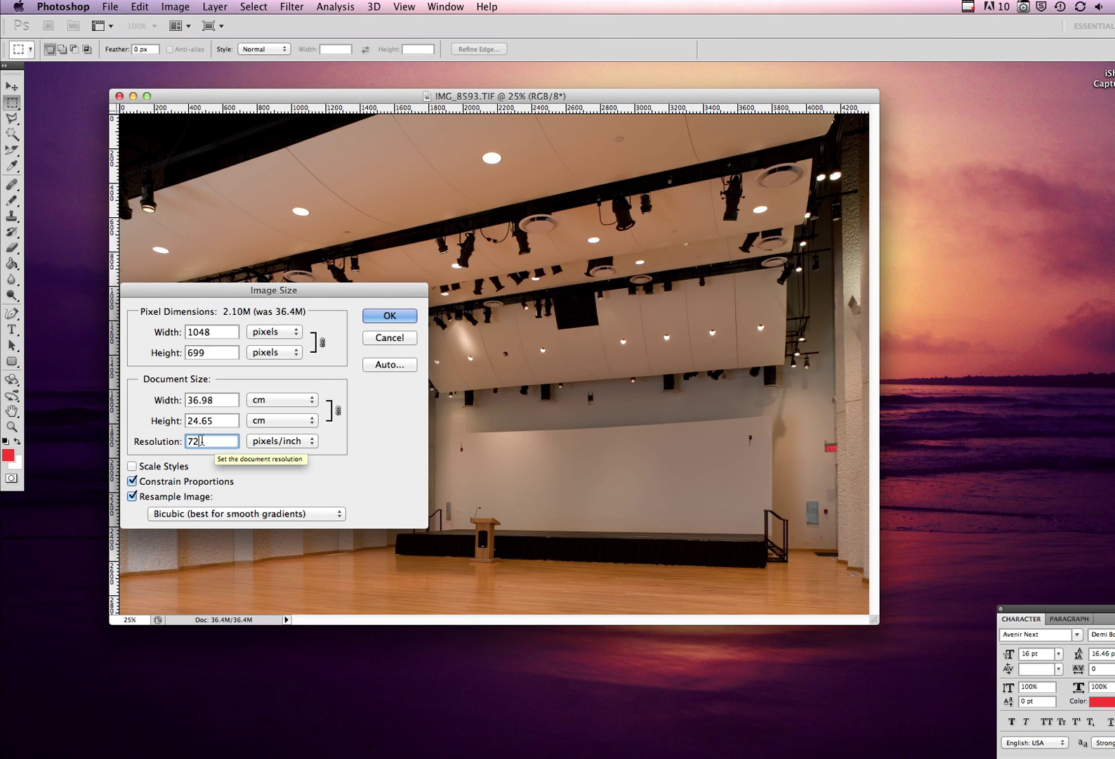
double_click(217, 331)
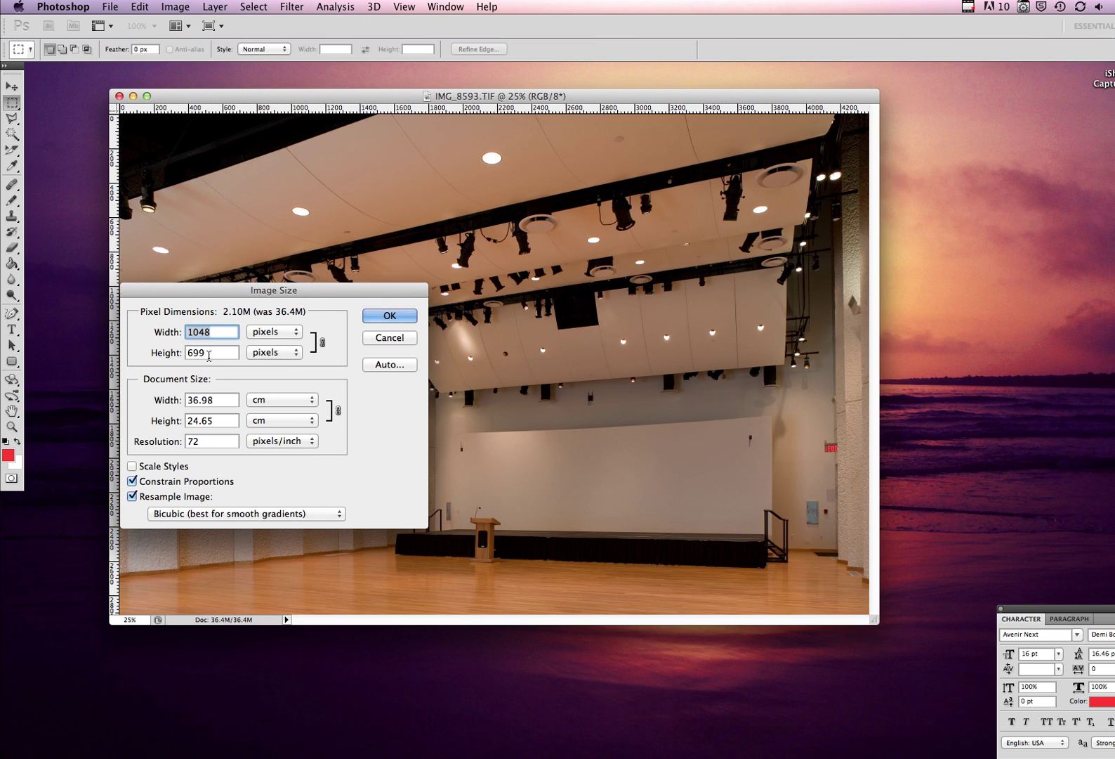
double_click(210, 441)
type("200")
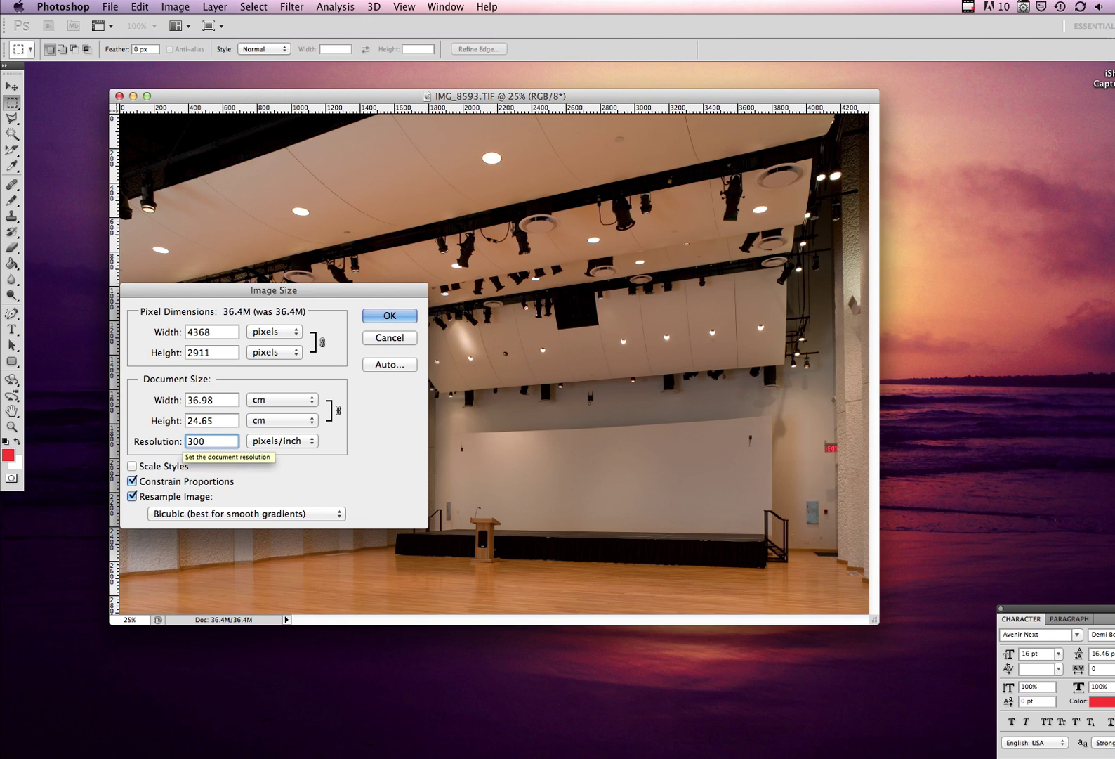
key("BackSpace")
key("BackSpace")
key("BackSpace")
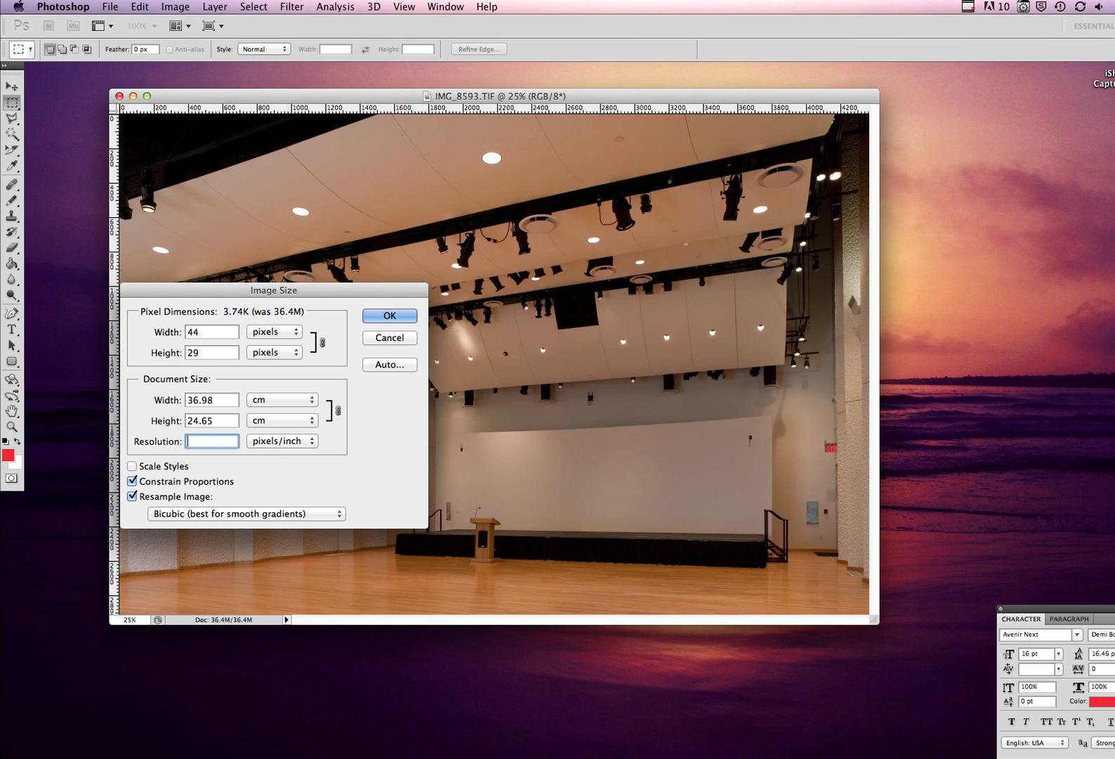
type("72")
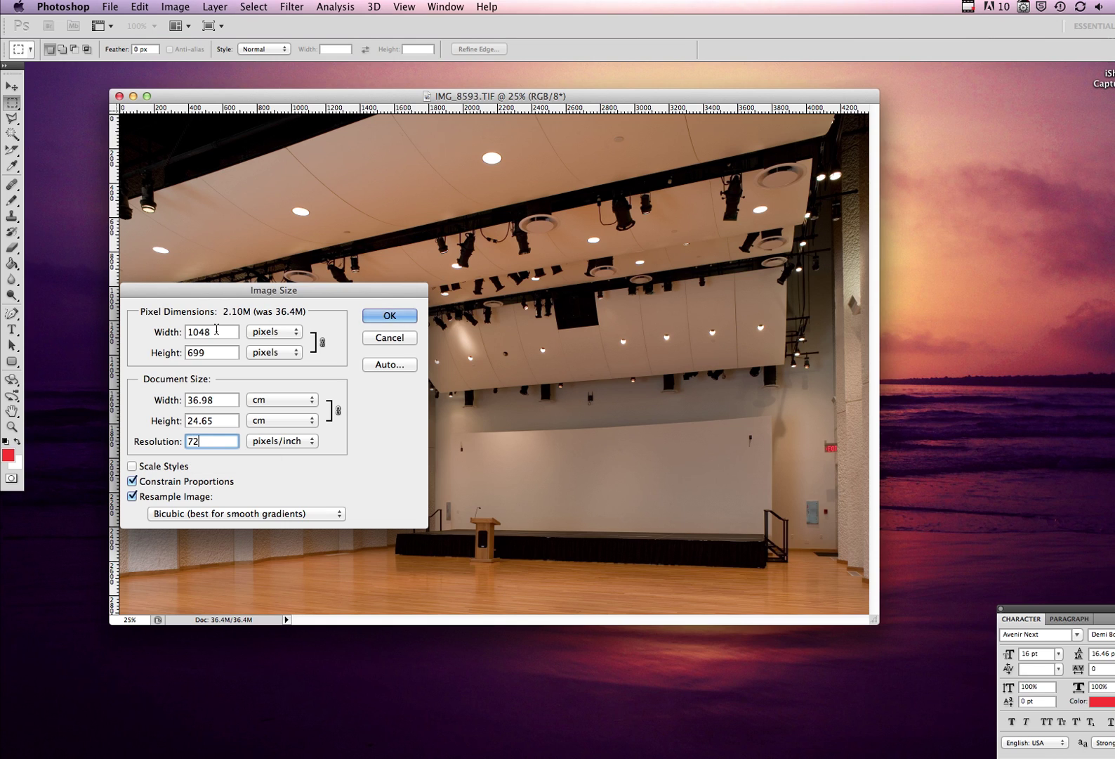
double_click(218, 332)
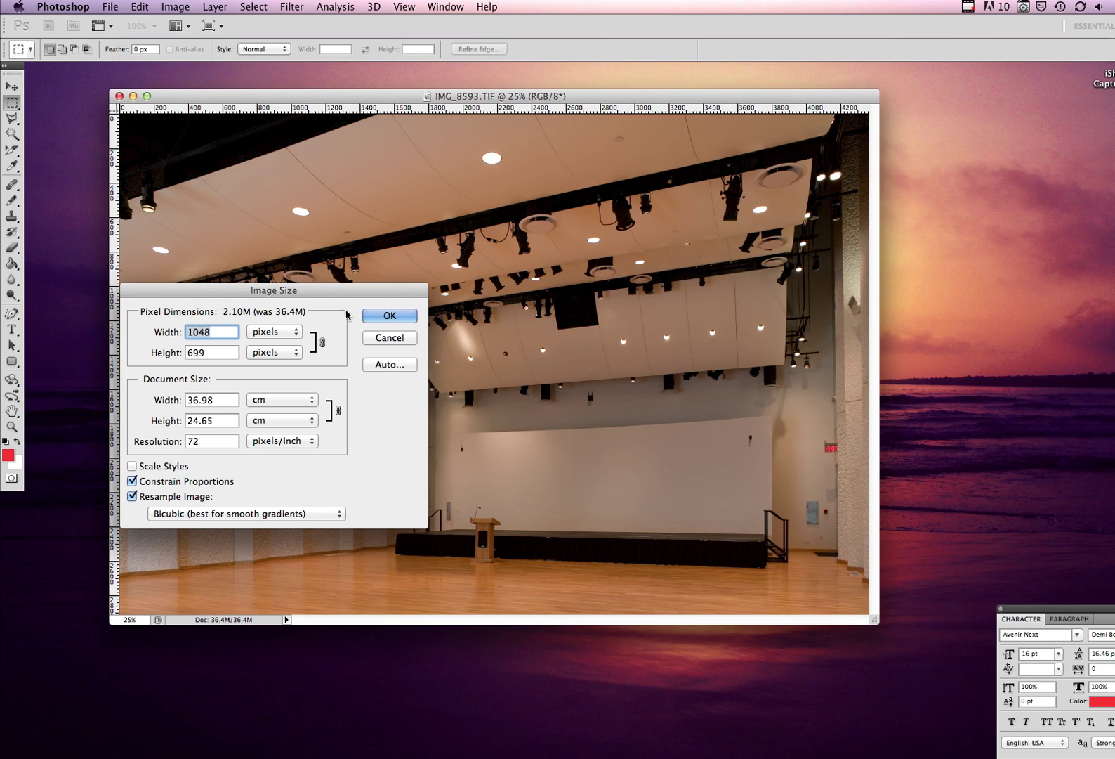
Apply the 72 ppi resize and view the 1048 × 699 photo at 100% zoom.
left_click(383, 318)
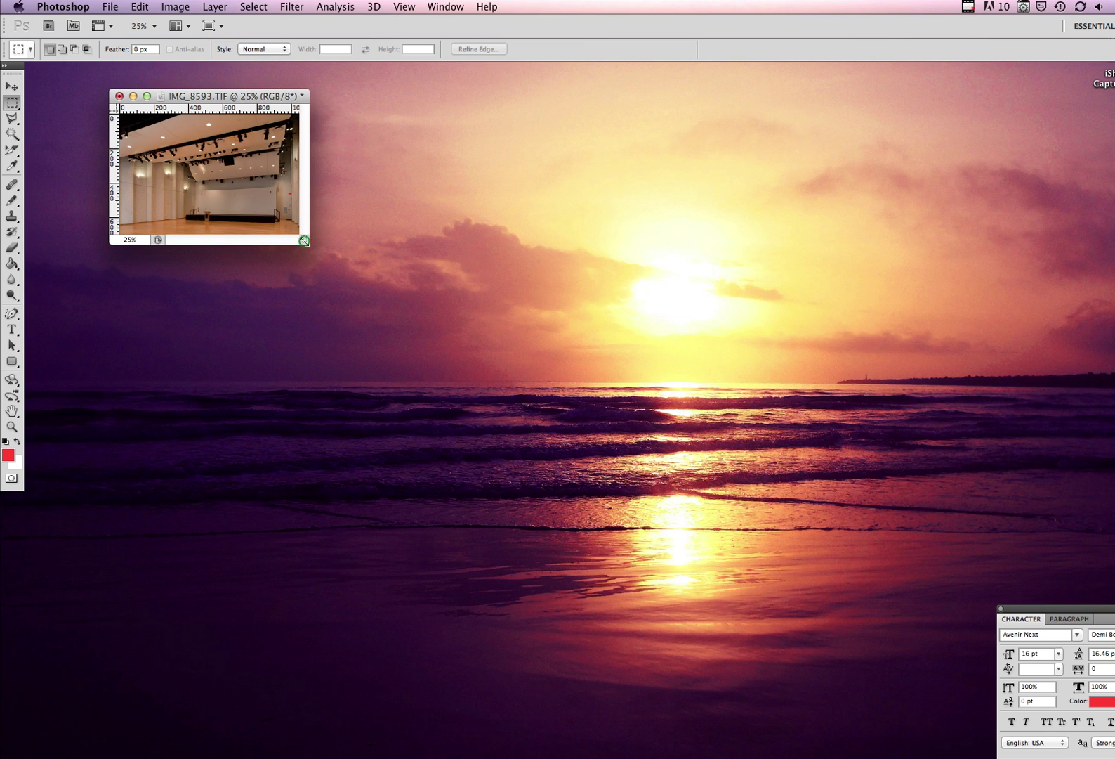
left_click_drag(303, 241, 787, 599)
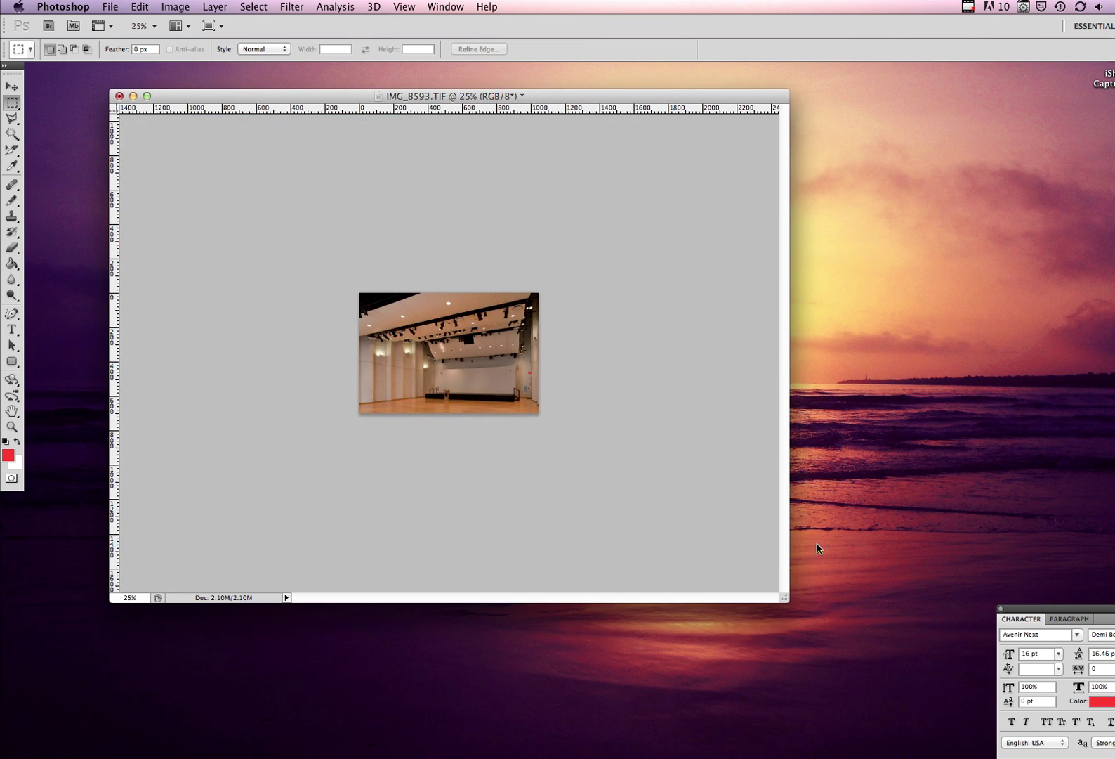
key("super+equal")
key("super+equal")
key("super+equal")
key("super+equal")
key("super+equal")
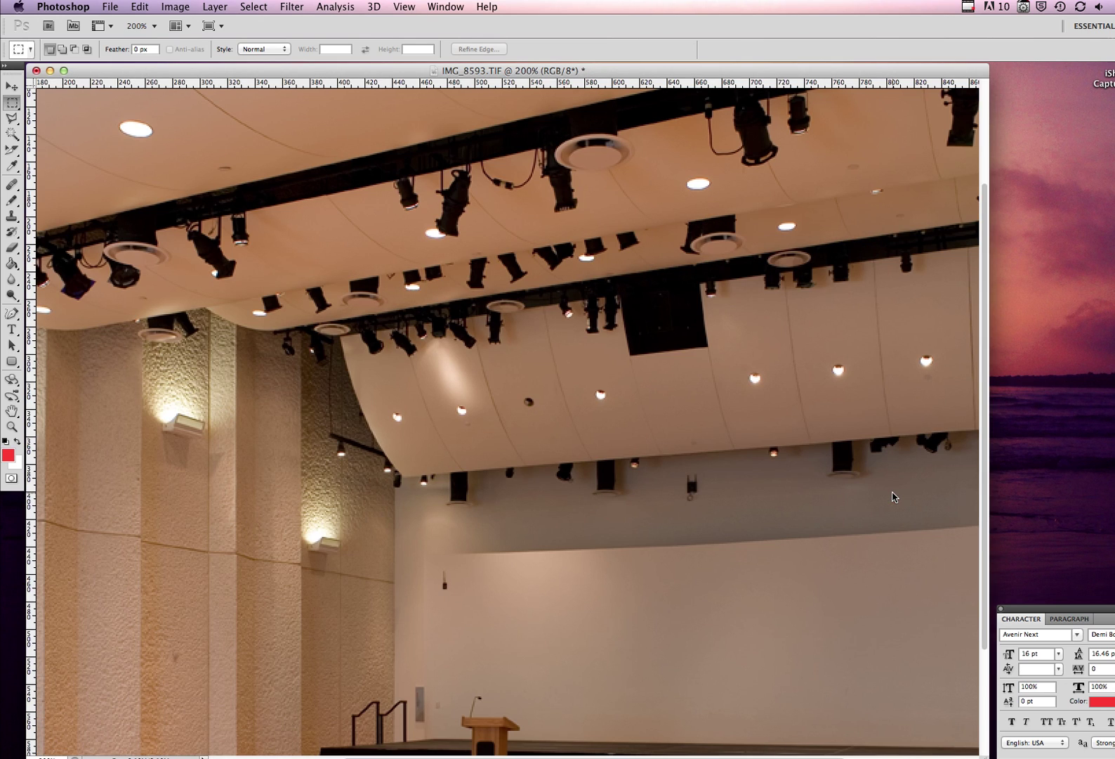
key("super+minus")
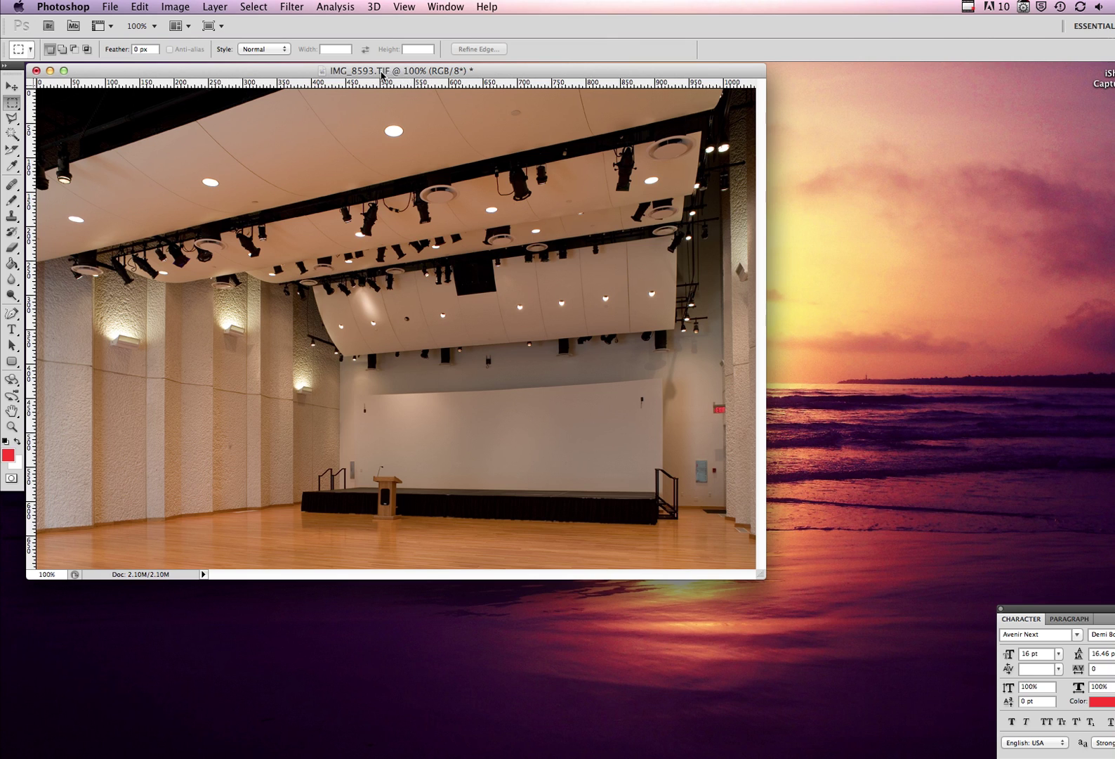
In Save for Web & Devices, set the JPEG quality to 80.
left_click(110, 7)
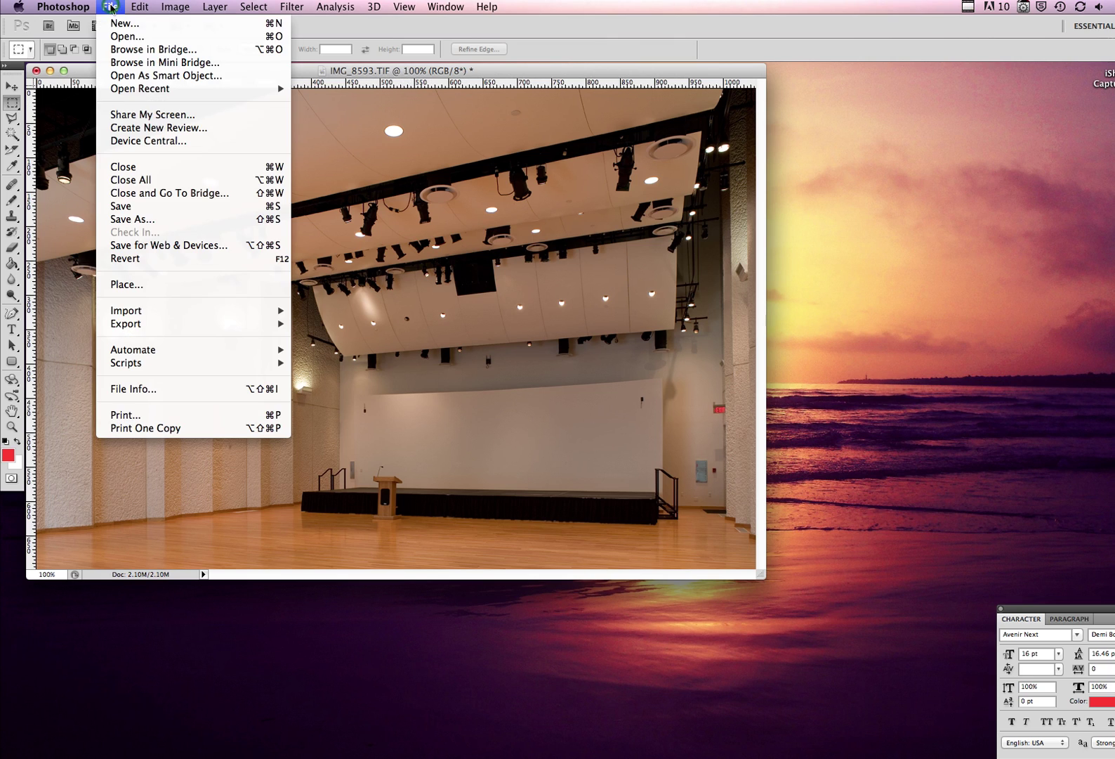
left_click(192, 245)
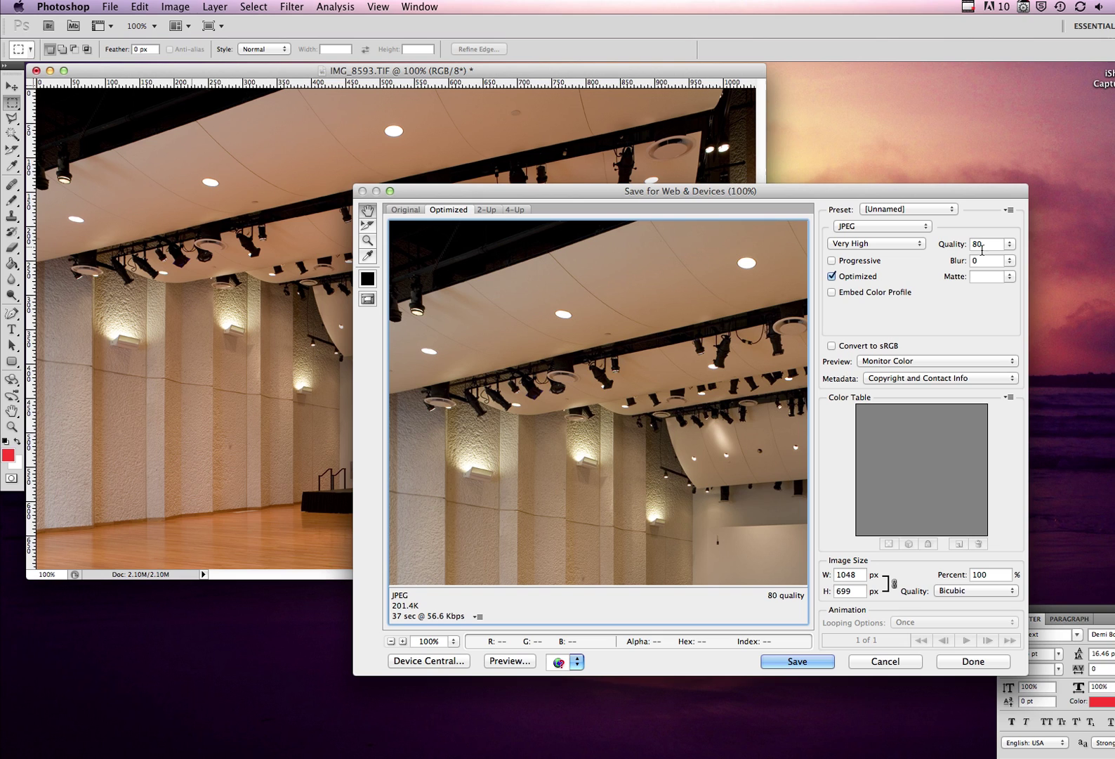
left_click_drag(713, 504, 500, 354)
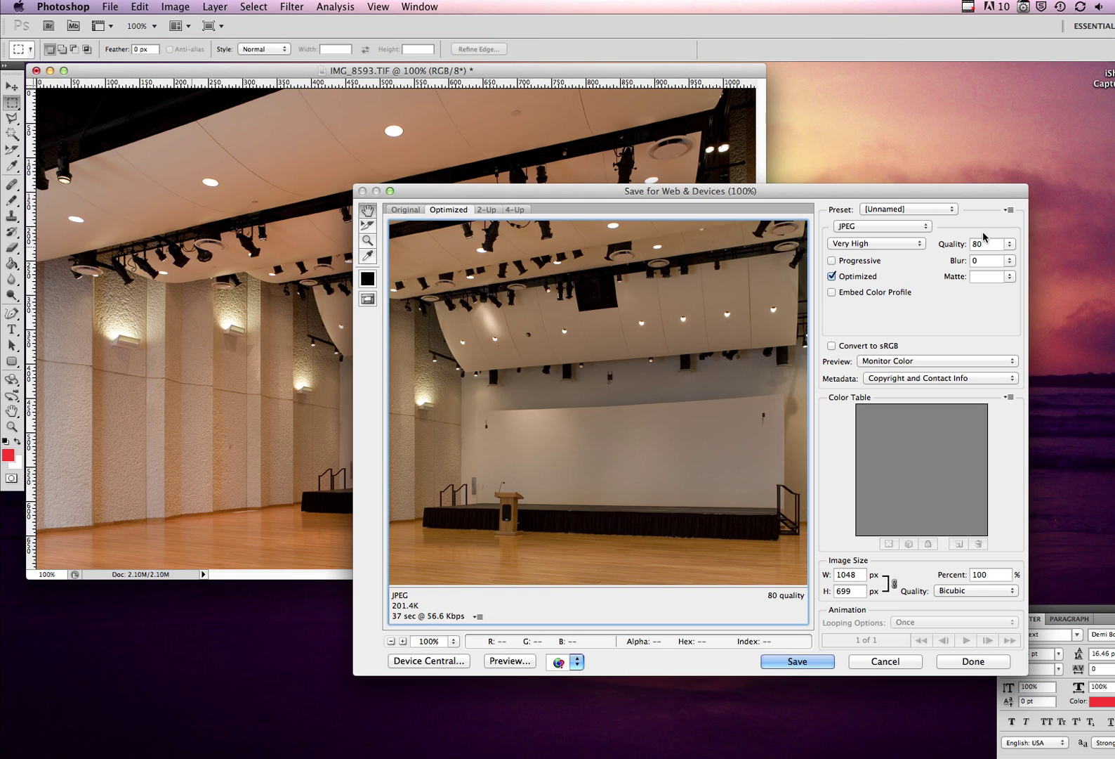
left_click(1010, 244)
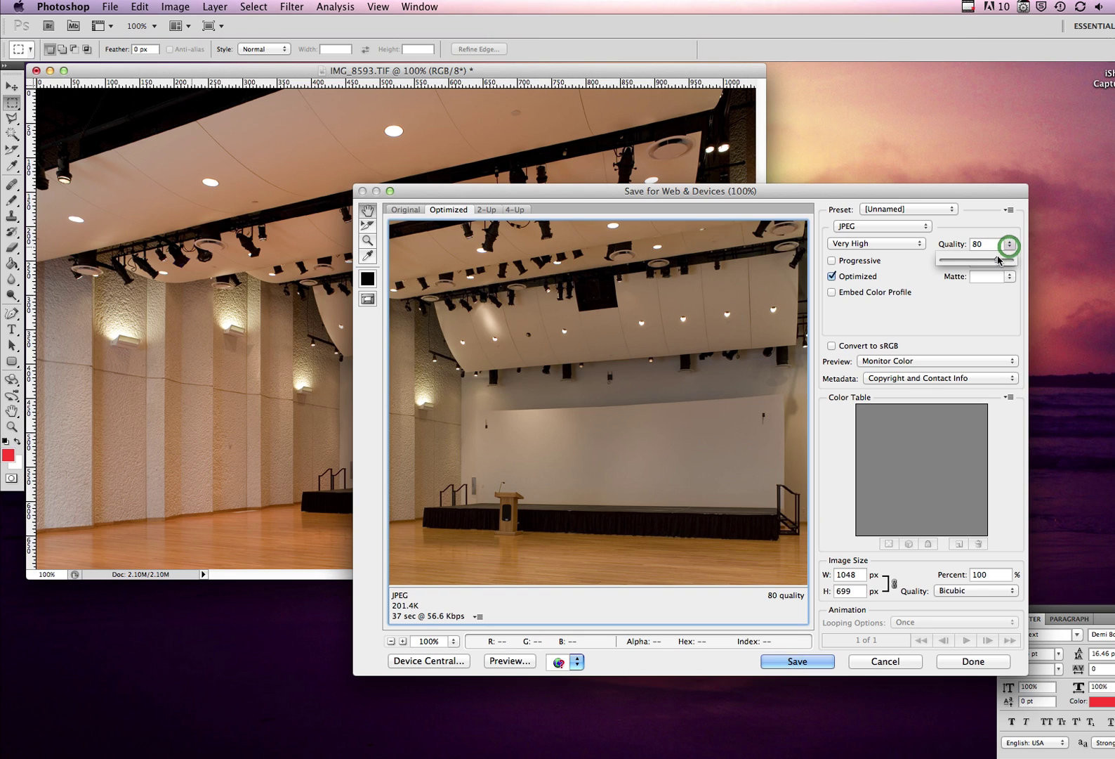
mouse_move(997, 259)
left_mouse_down()
mouse_move(1026, 262)
mouse_move(996, 258)
left_mouse_up()
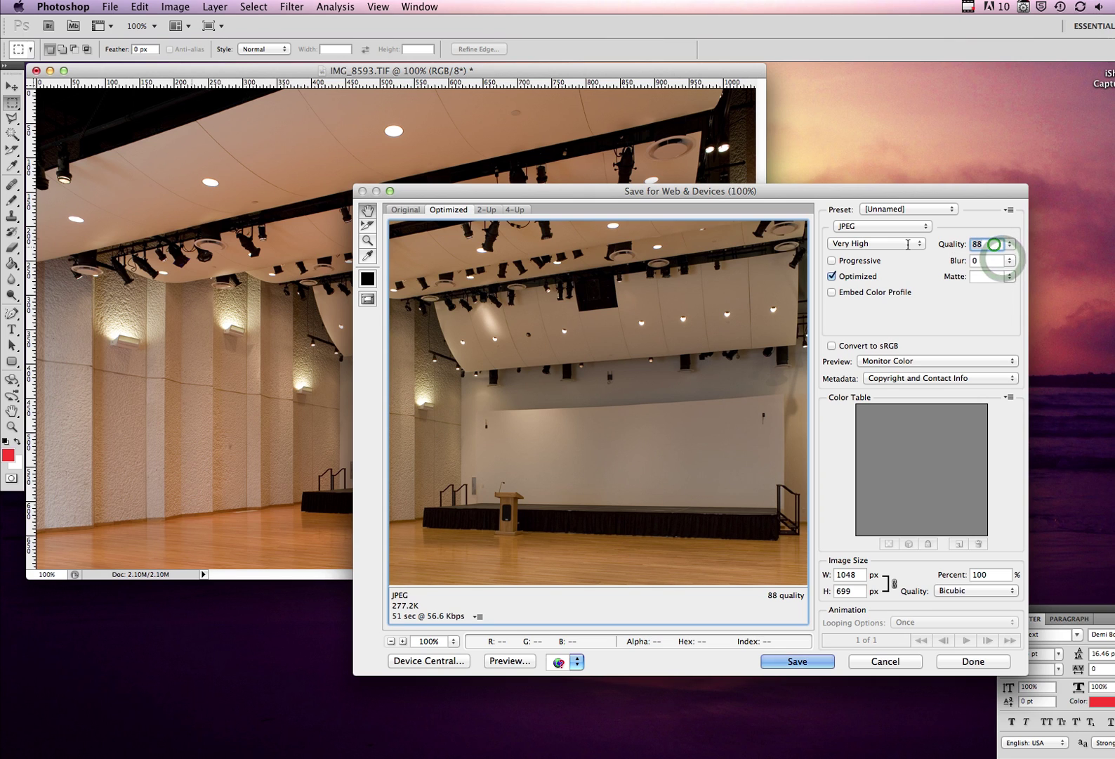
left_click(933, 306)
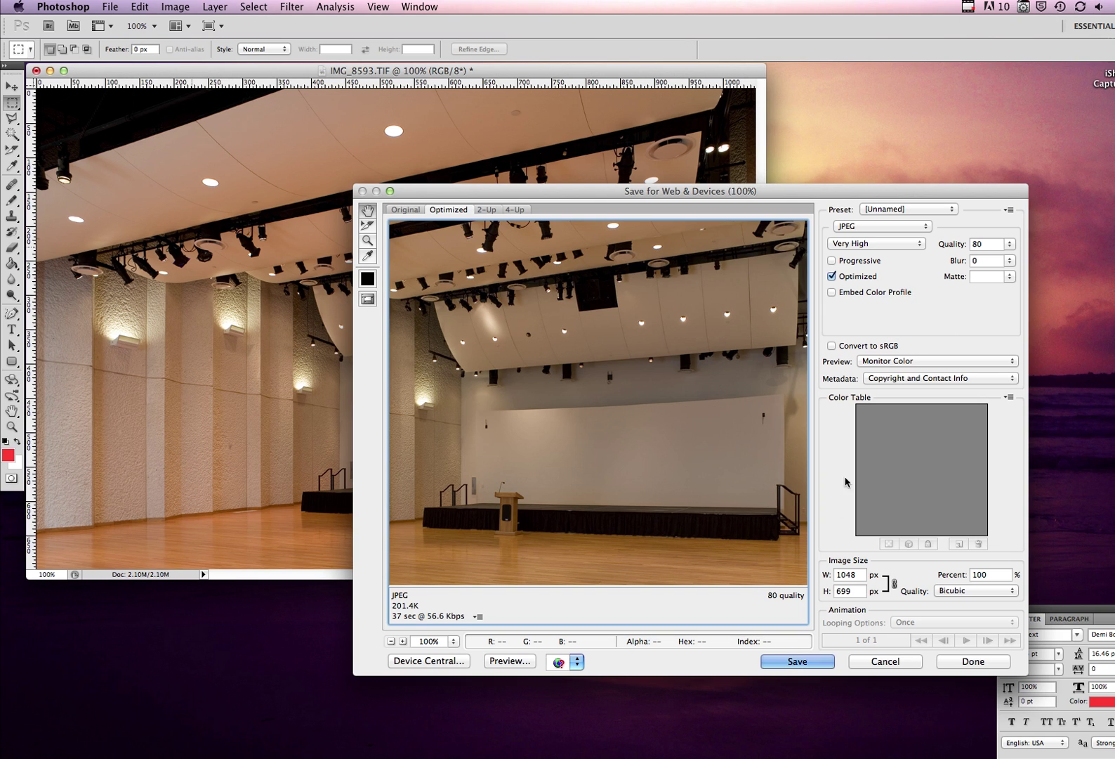
Save the web JPEG as test.jpg on the desktop.
left_click(809, 661)
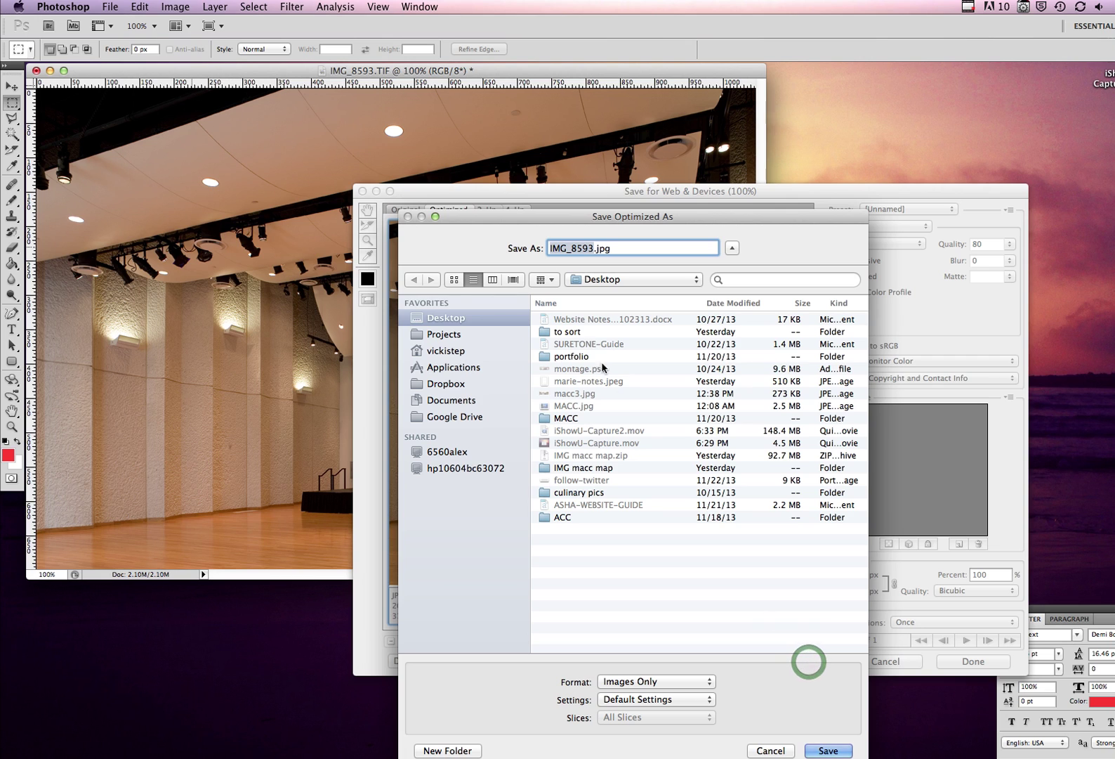
type("test")
key("Return")
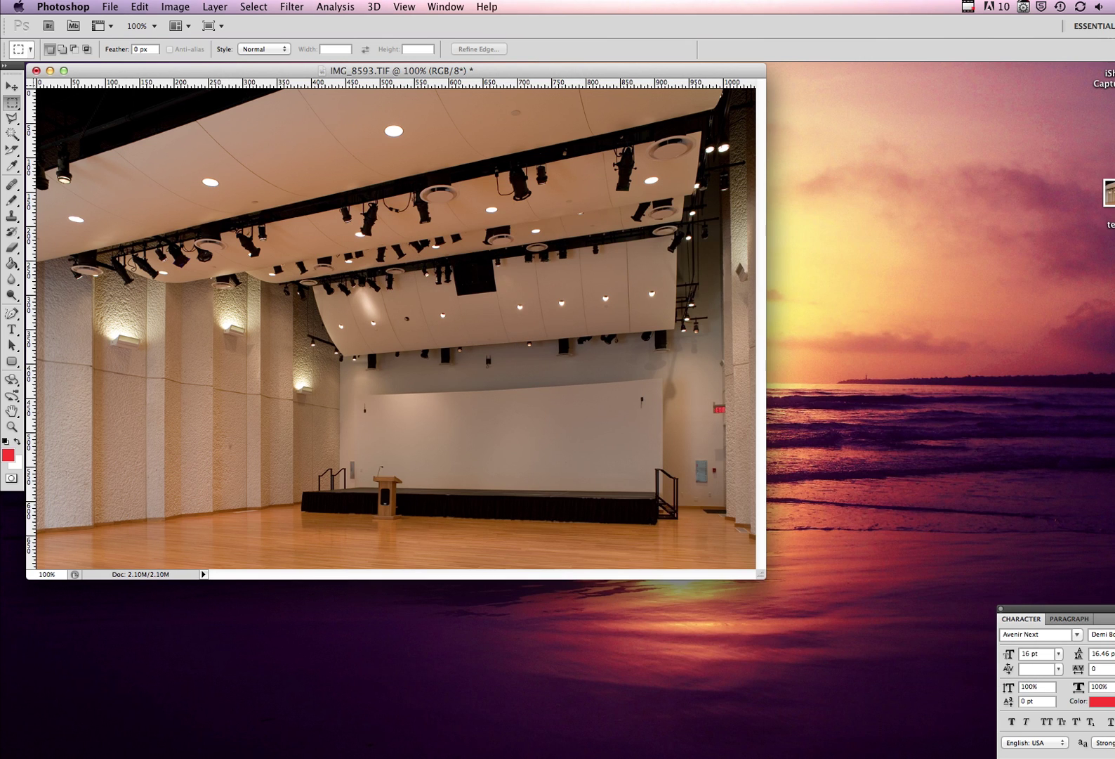
Check test.jpg on the desktop, then return to Photoshop.
left_click(1012, 218)
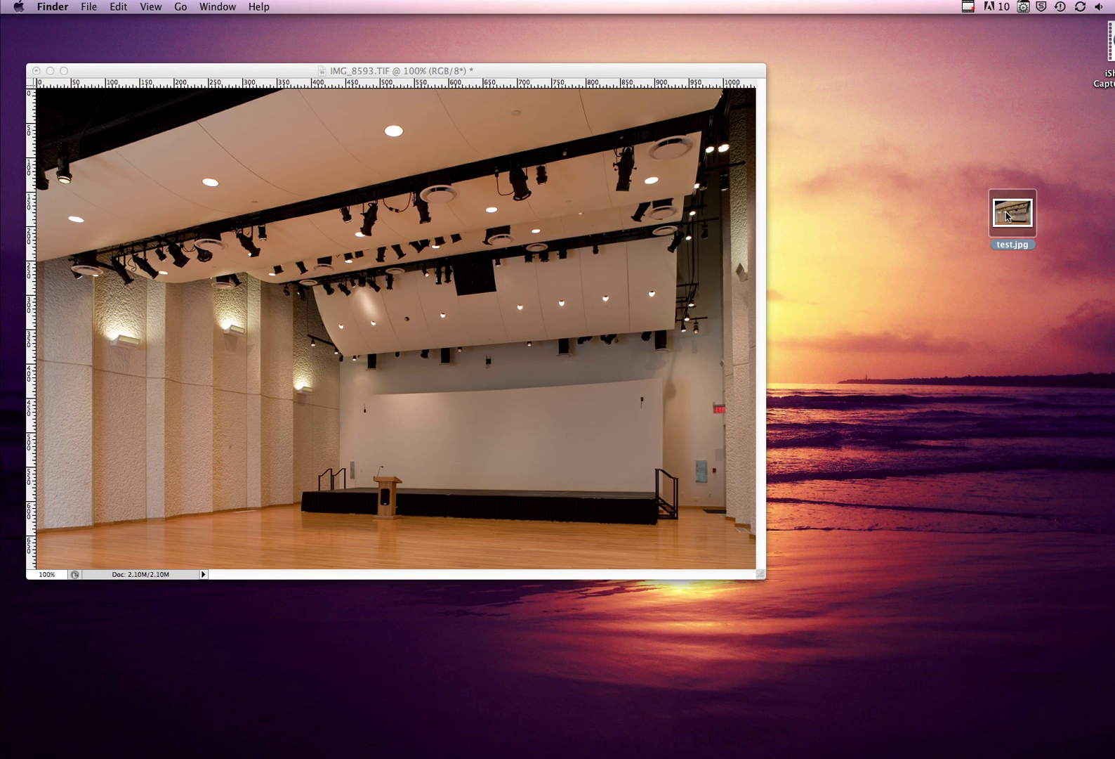
key("F11")
key("F11")
left_click(500, 755)
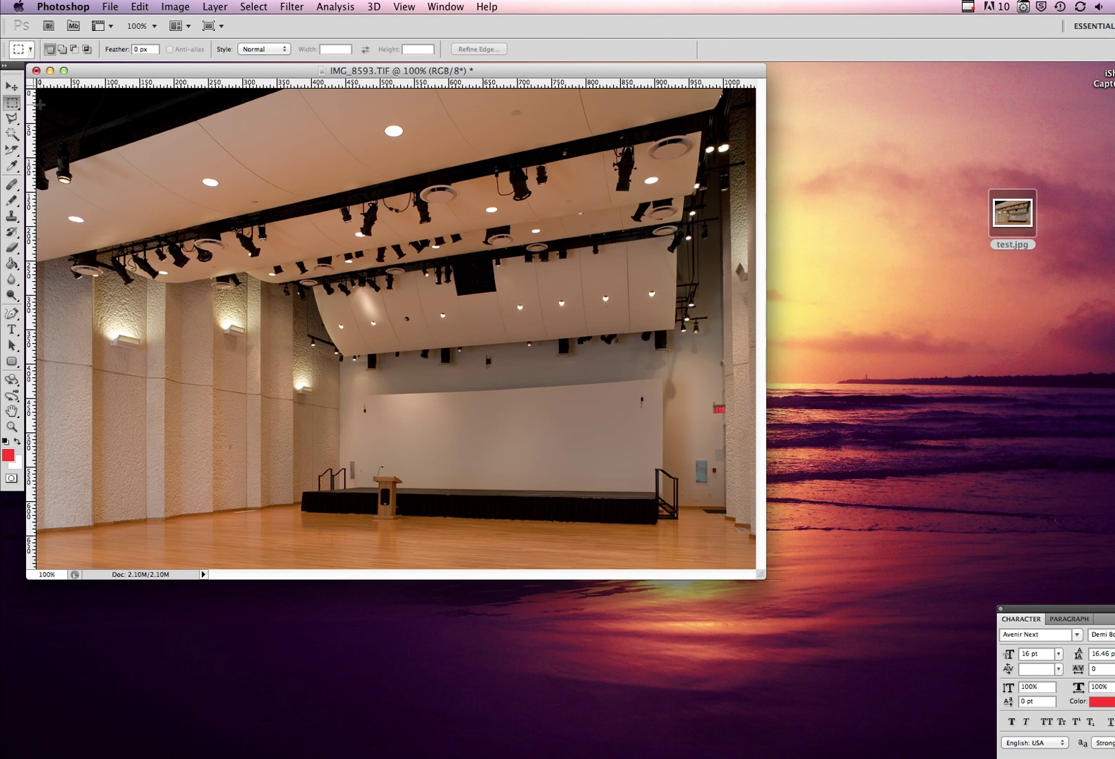
Pick the Move tool and shift the photo window down and right.
left_click(11, 86)
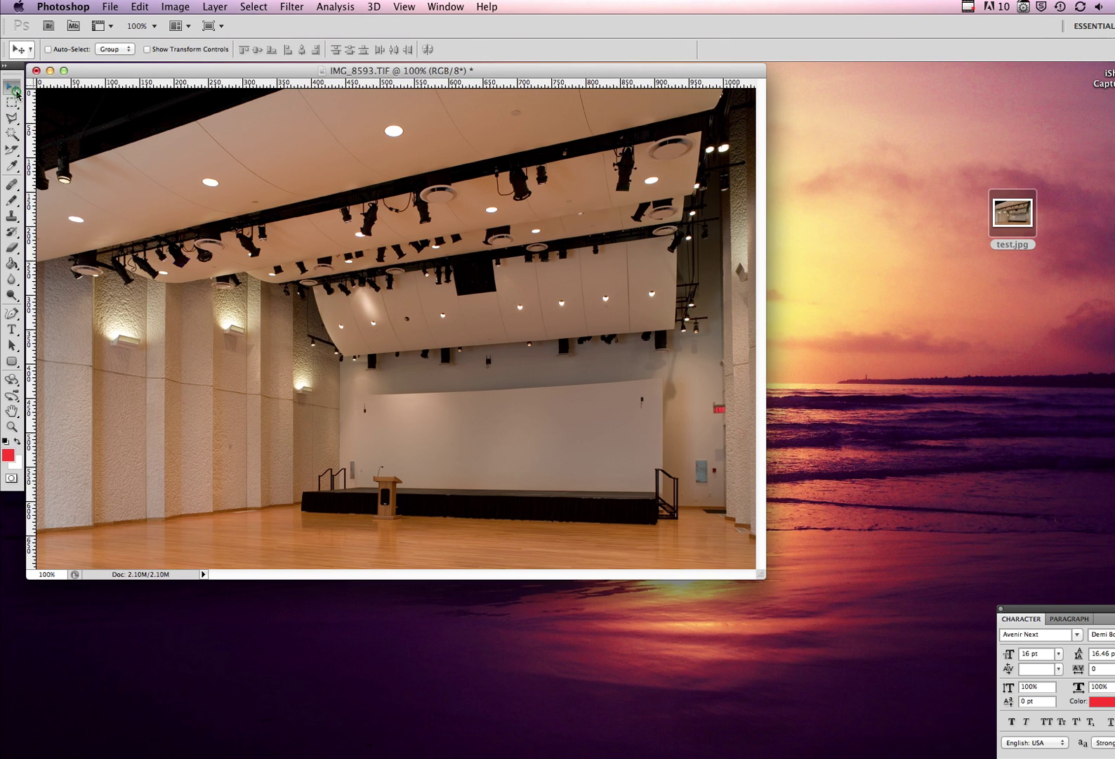
left_click(124, 73)
left_click_drag(123, 71, 171, 89)
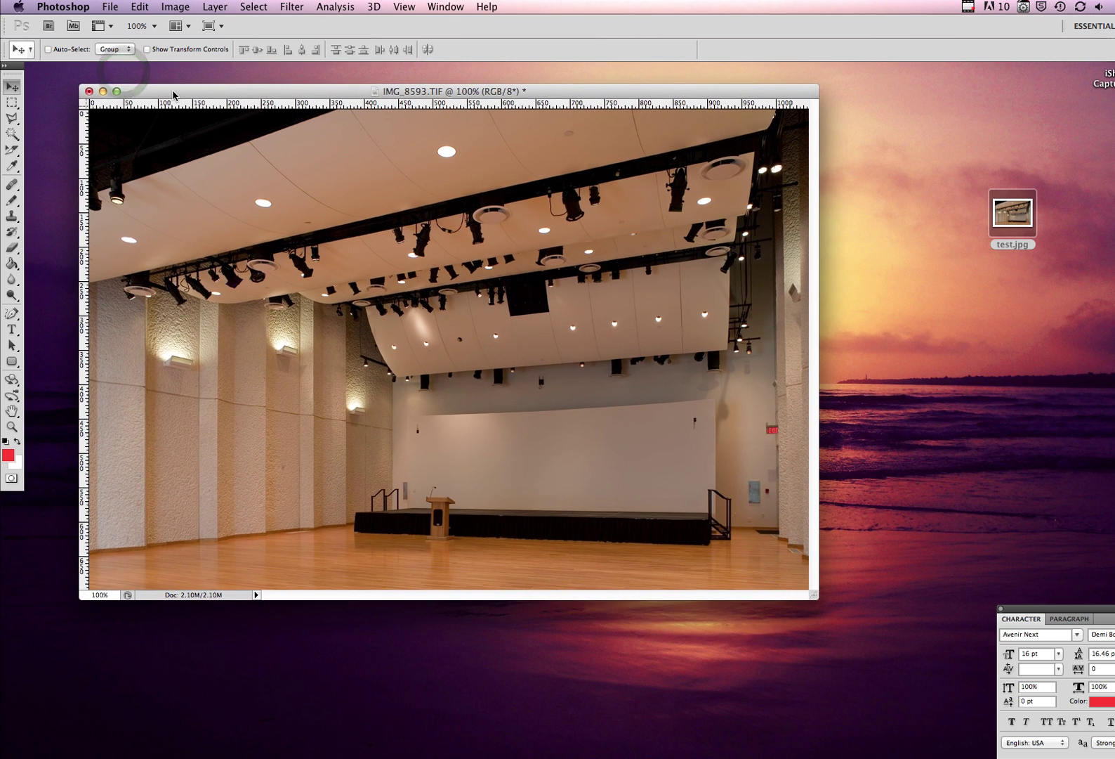
key("super+n")
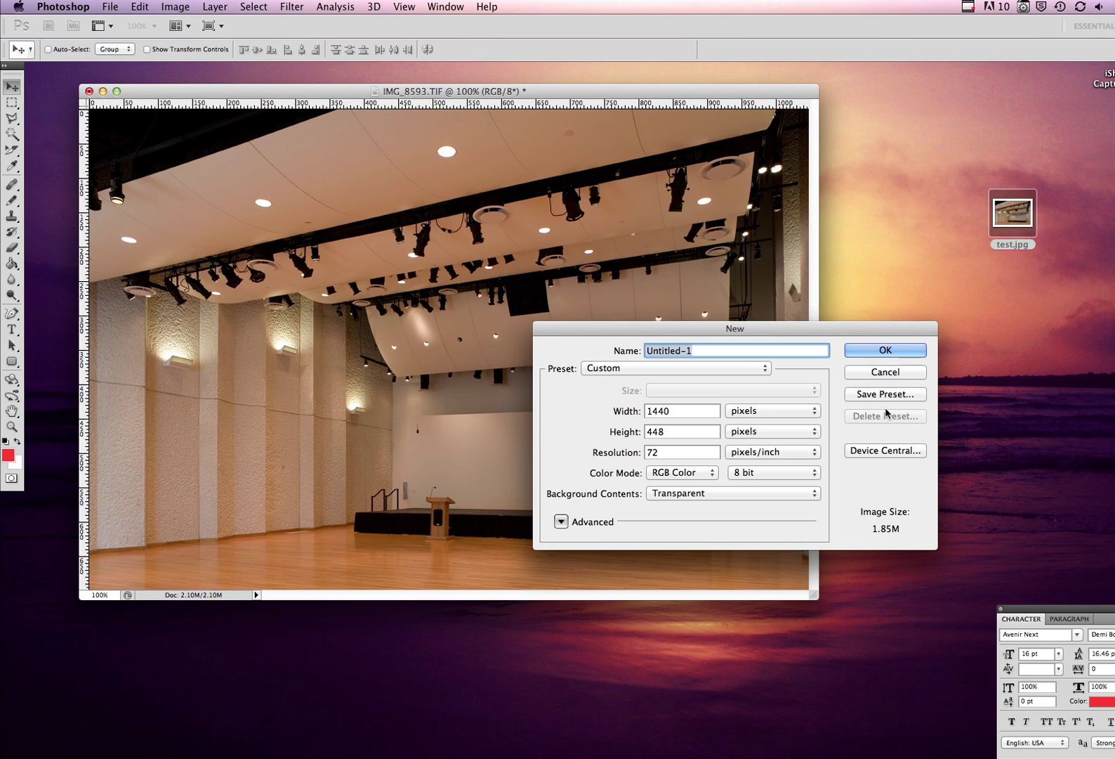
left_click(886, 370)
Create a new transparent 600 × 400 px document at 72 ppi.
left_click(110, 7)
left_click(128, 26)
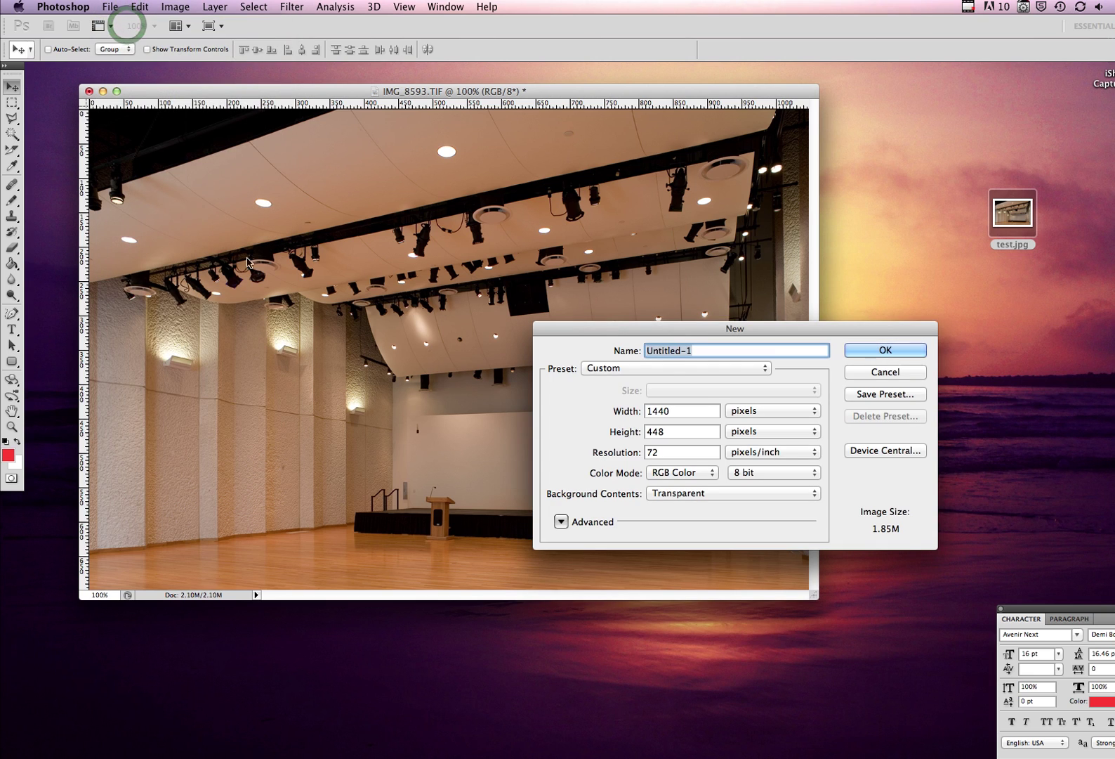
double_click(659, 453)
double_click(681, 410)
type("600")
key("Tab")
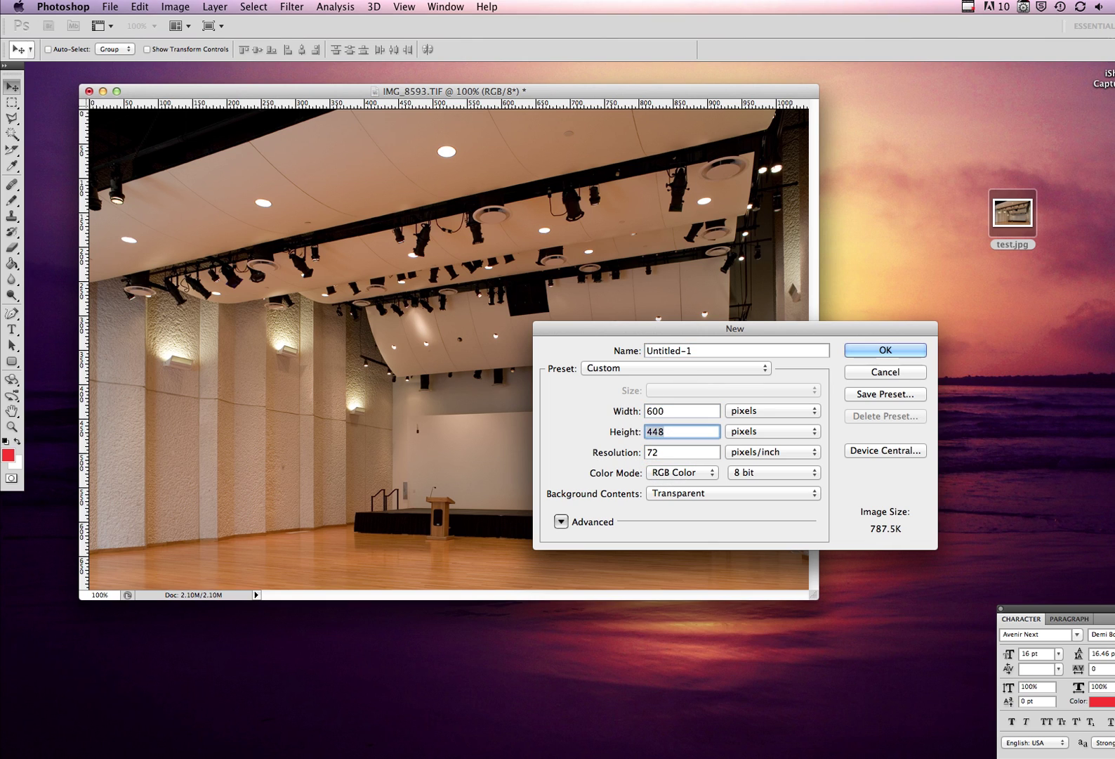
type("400")
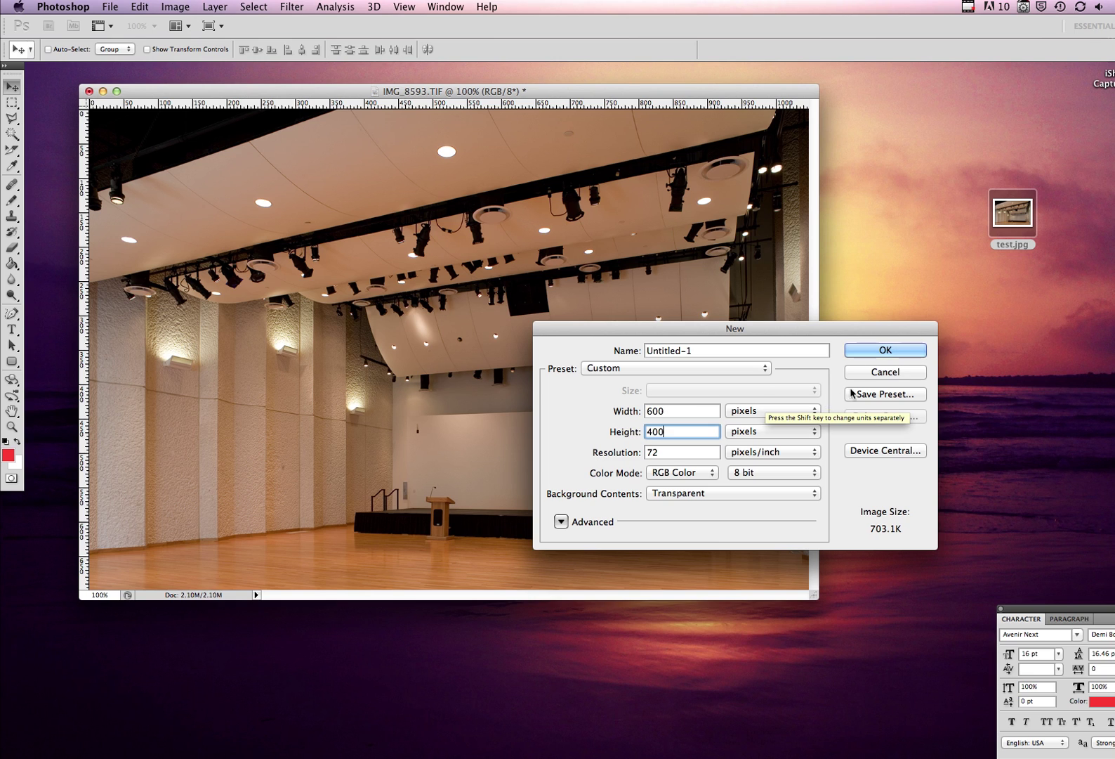
left_click(896, 351)
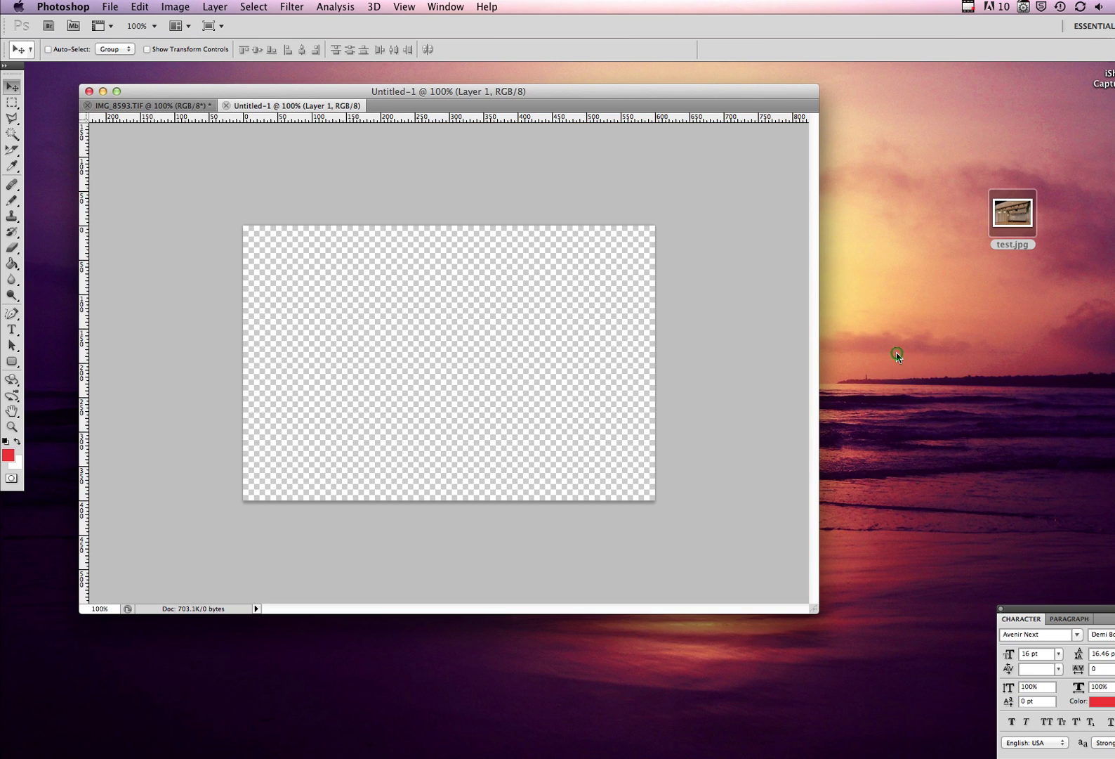
Try selecting the whole photo with Select All and the Rectangular Marquee tool.
left_click(161, 105)
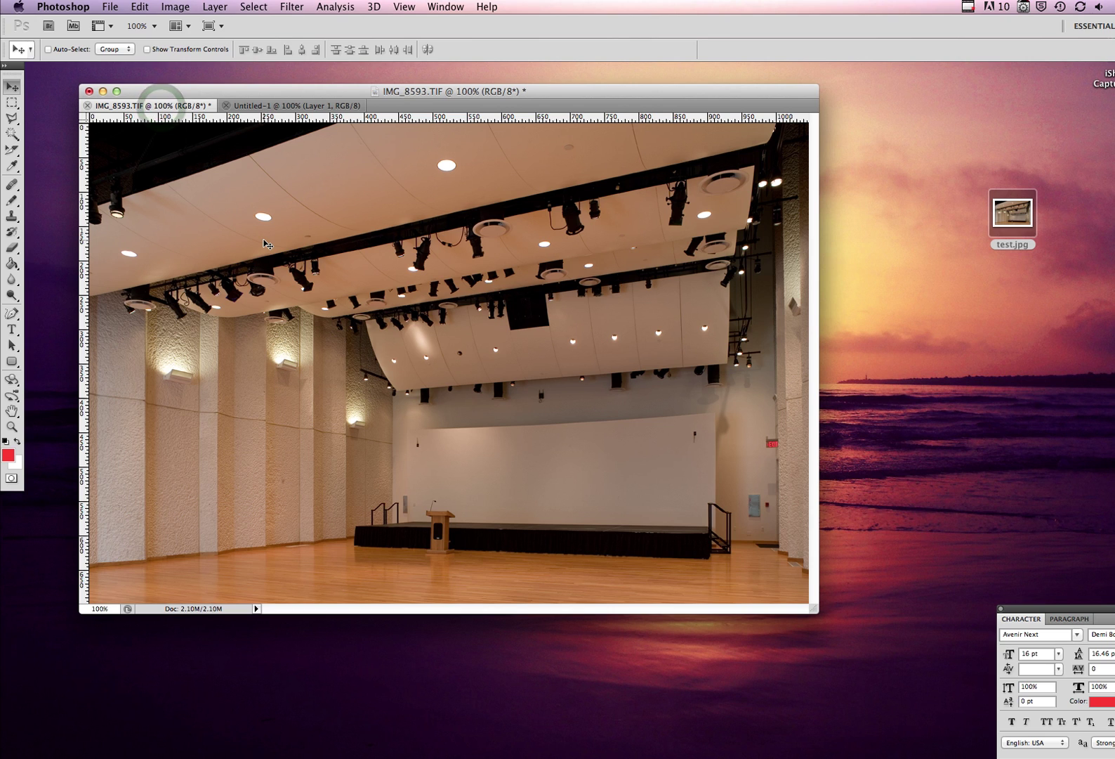
key("super+a")
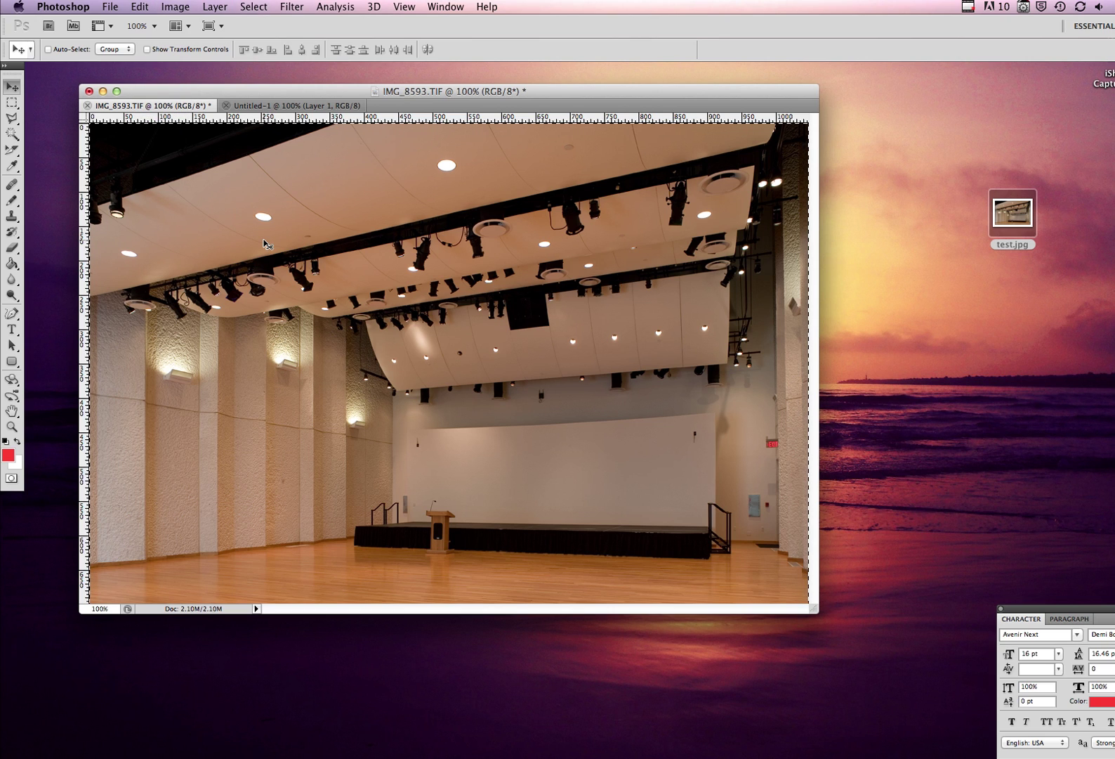
left_click(12, 102)
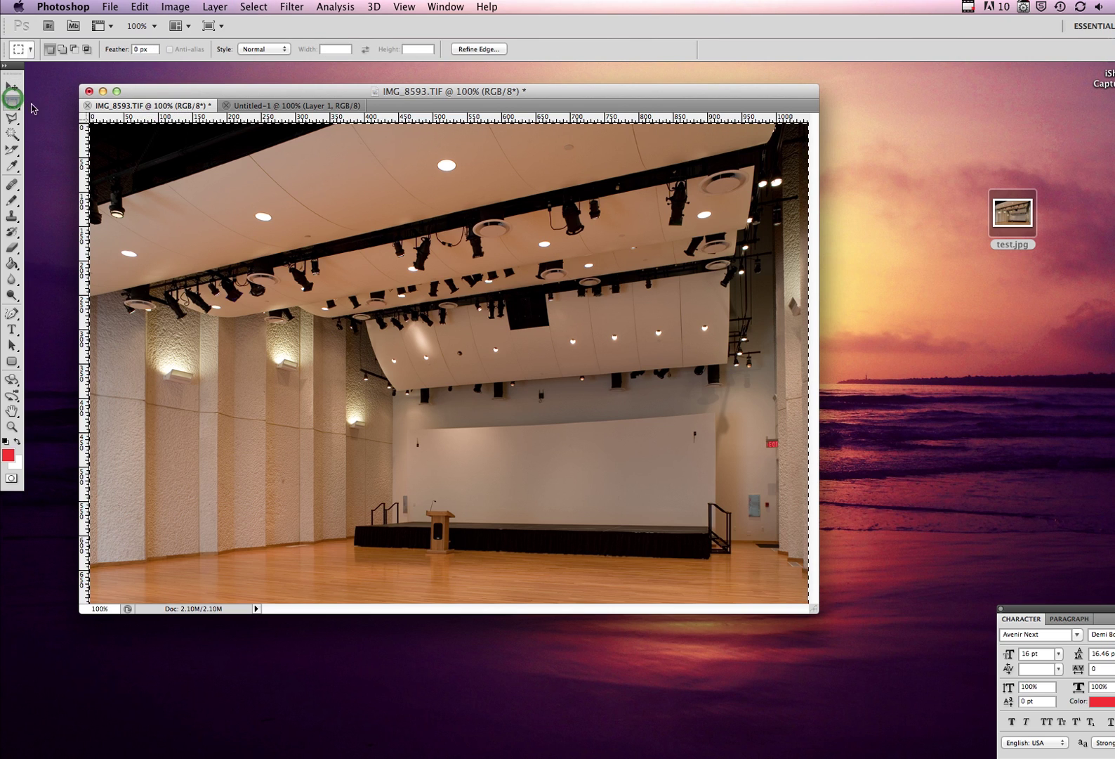
left_click(145, 195)
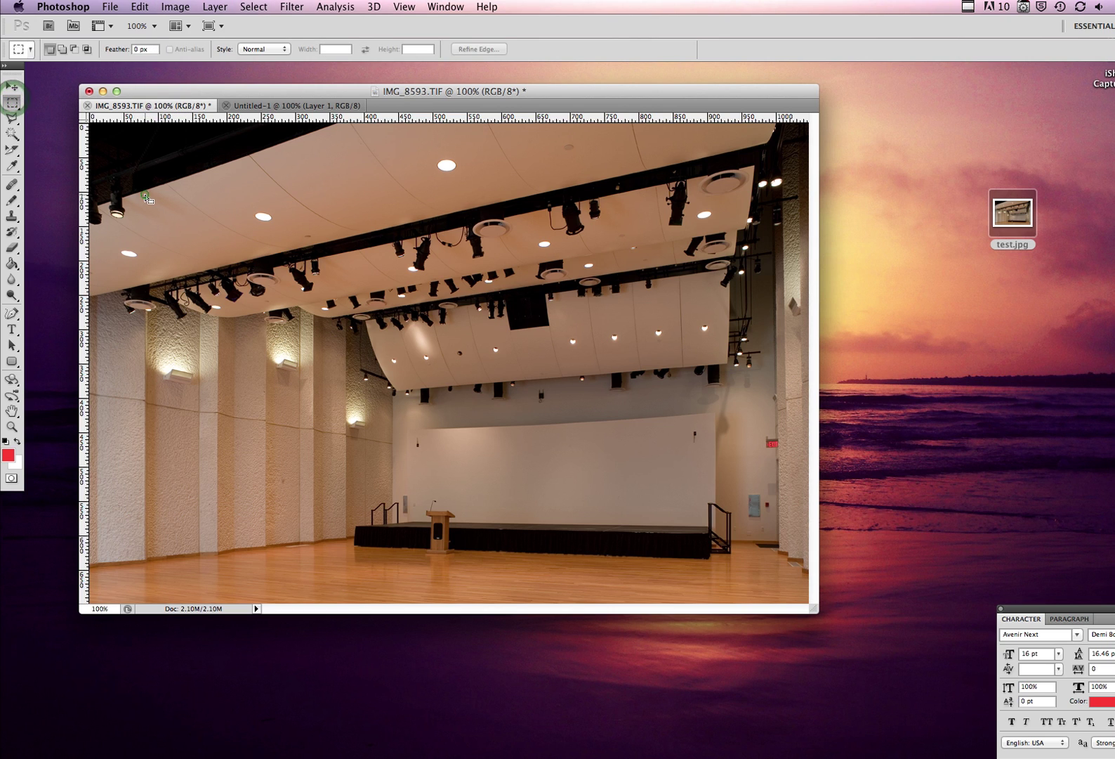
left_click(13, 103)
left_click(42, 104)
key("super+a")
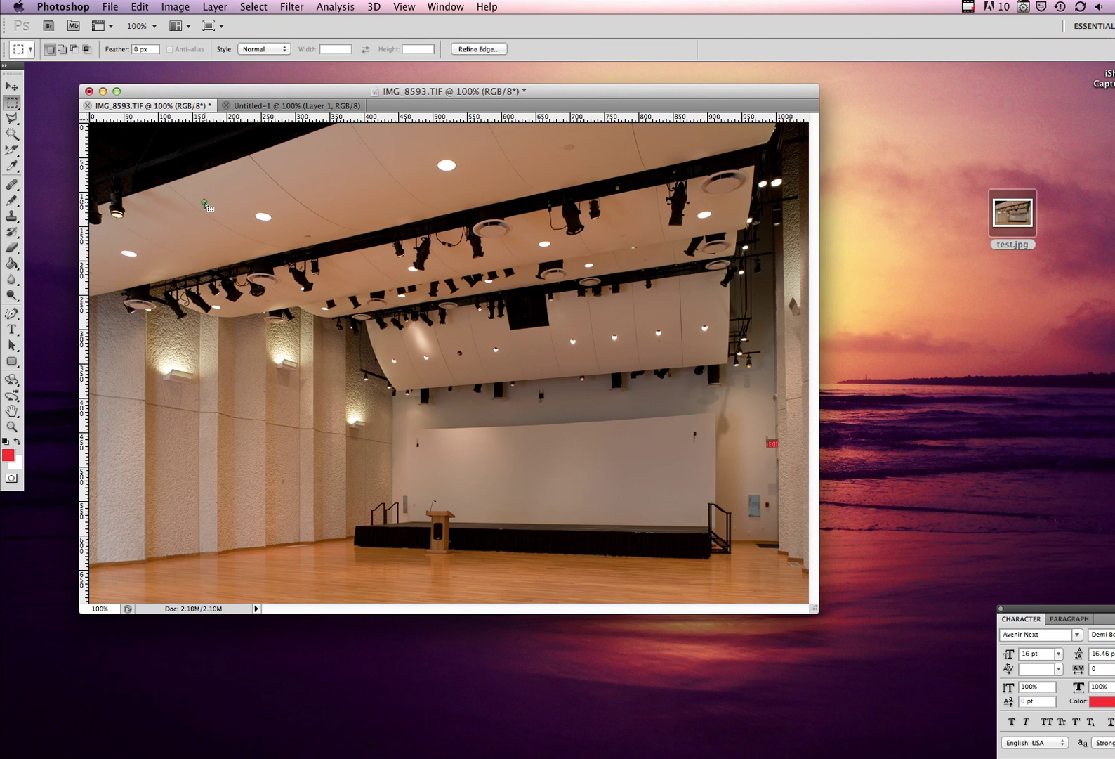
left_click(205, 204)
Select all of the auditorium photo and copy it.
left_click(132, 7)
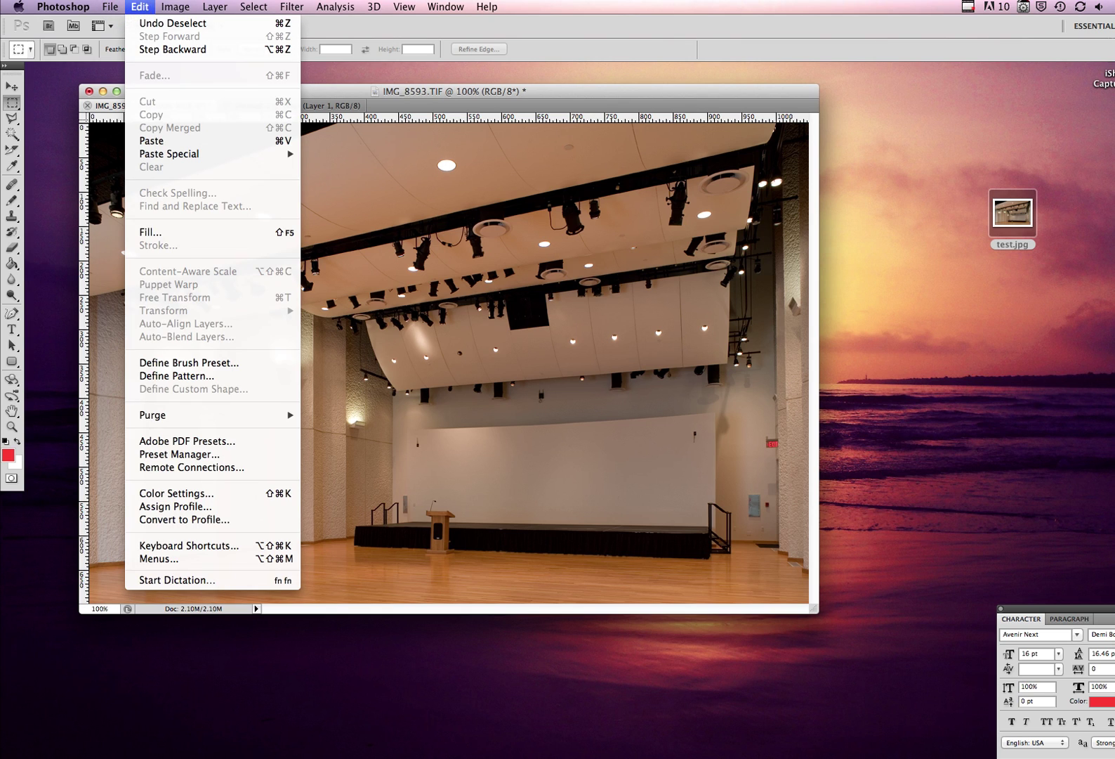
left_click(139, 6)
right_click(191, 239)
left_click(192, 239)
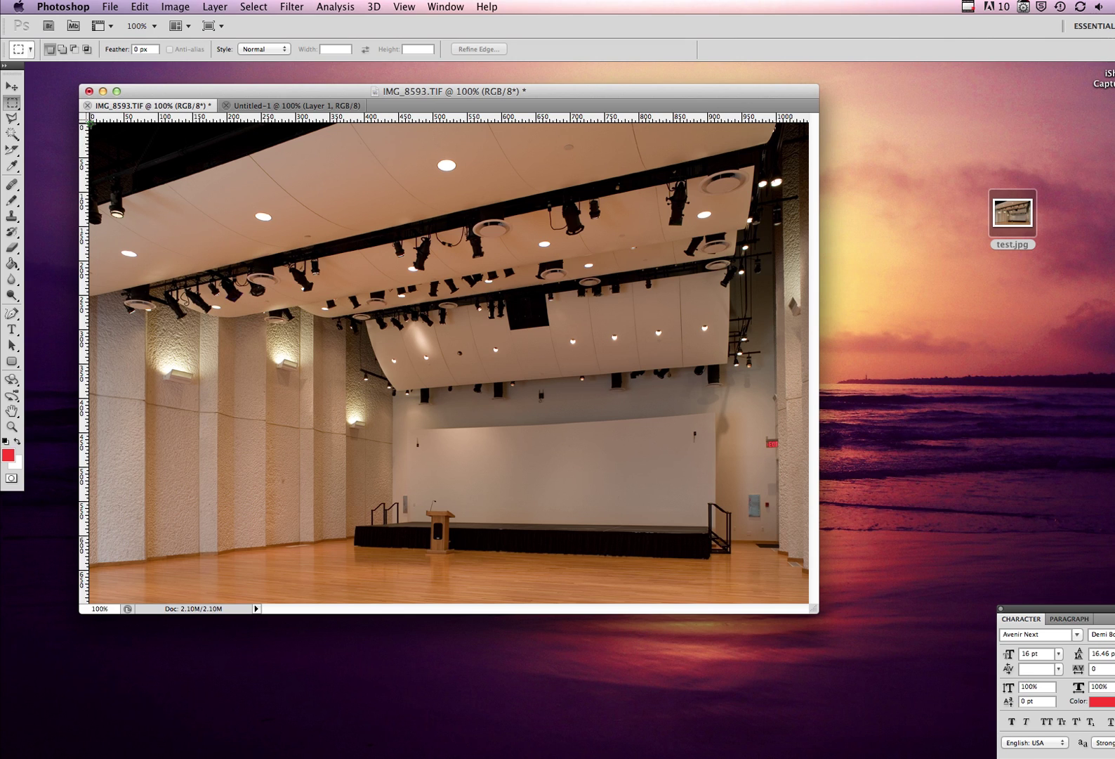
key("super+a")
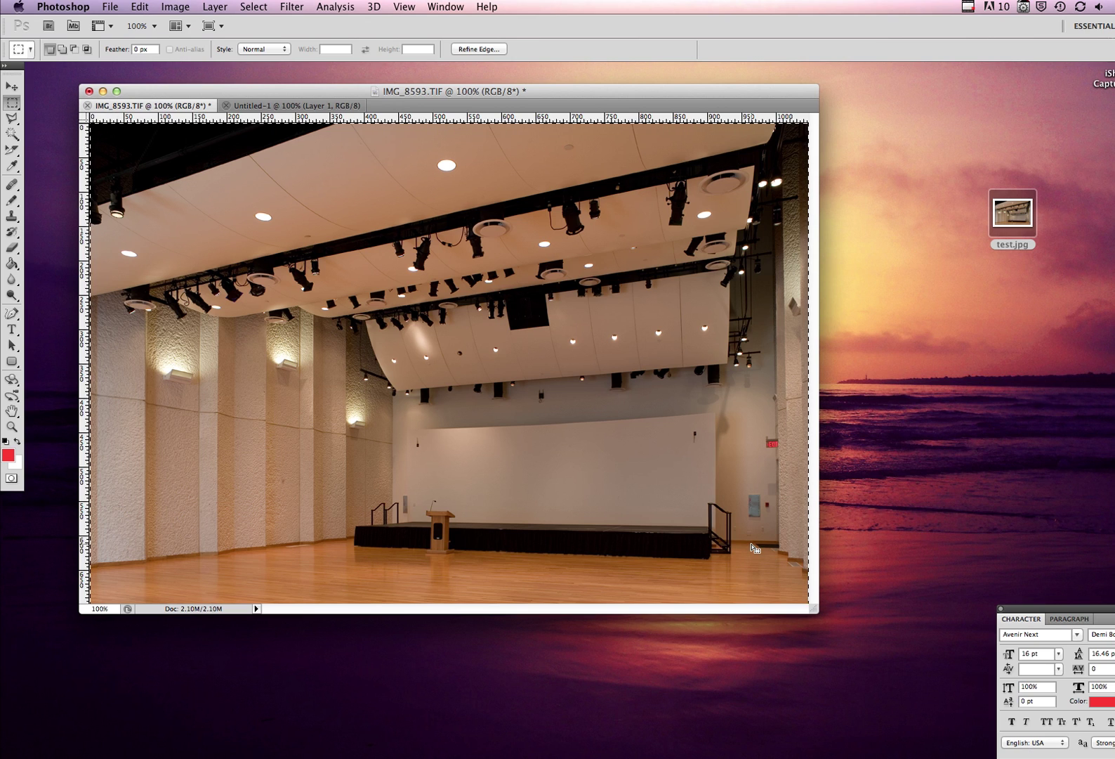
key("super+c")
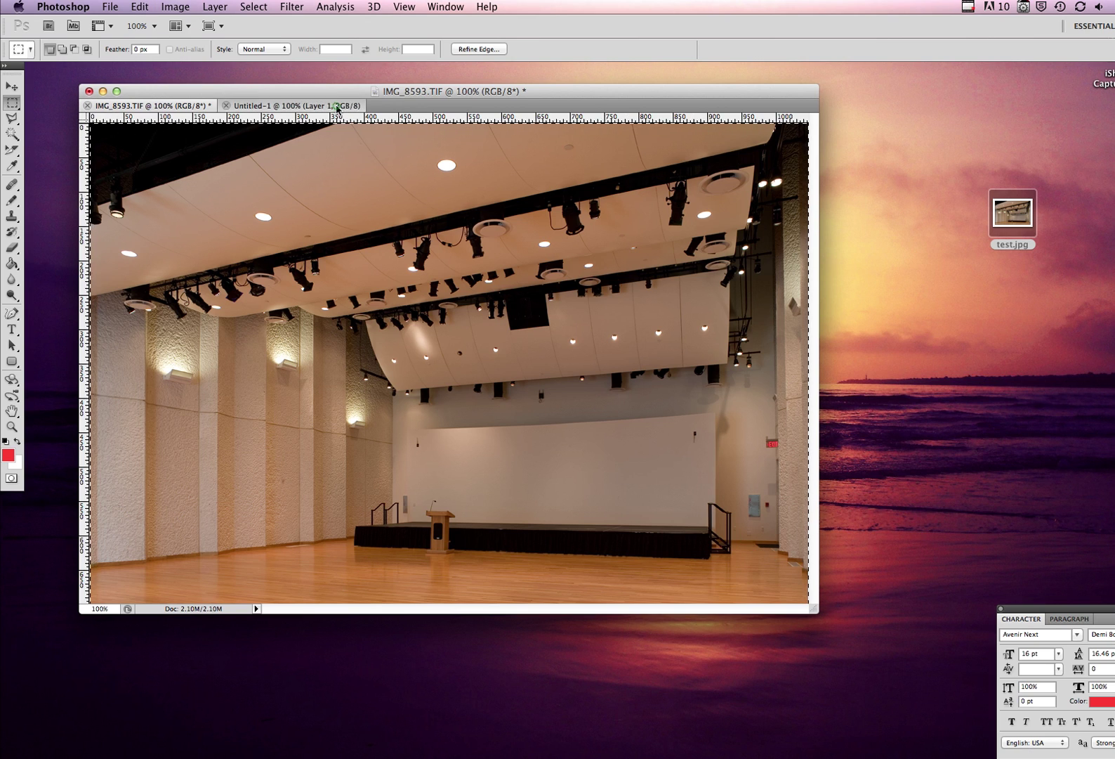
Paste the auditorium photo into Untitled-1 as a new layer.
left_click(336, 106)
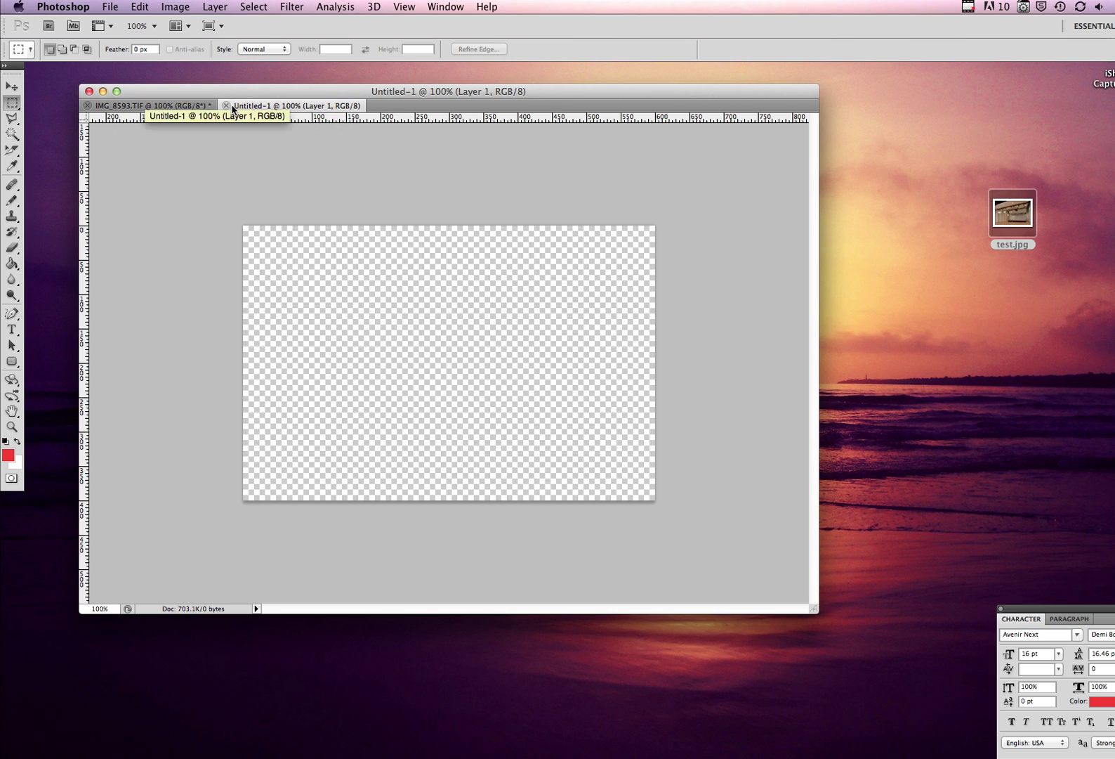
key("super+v")
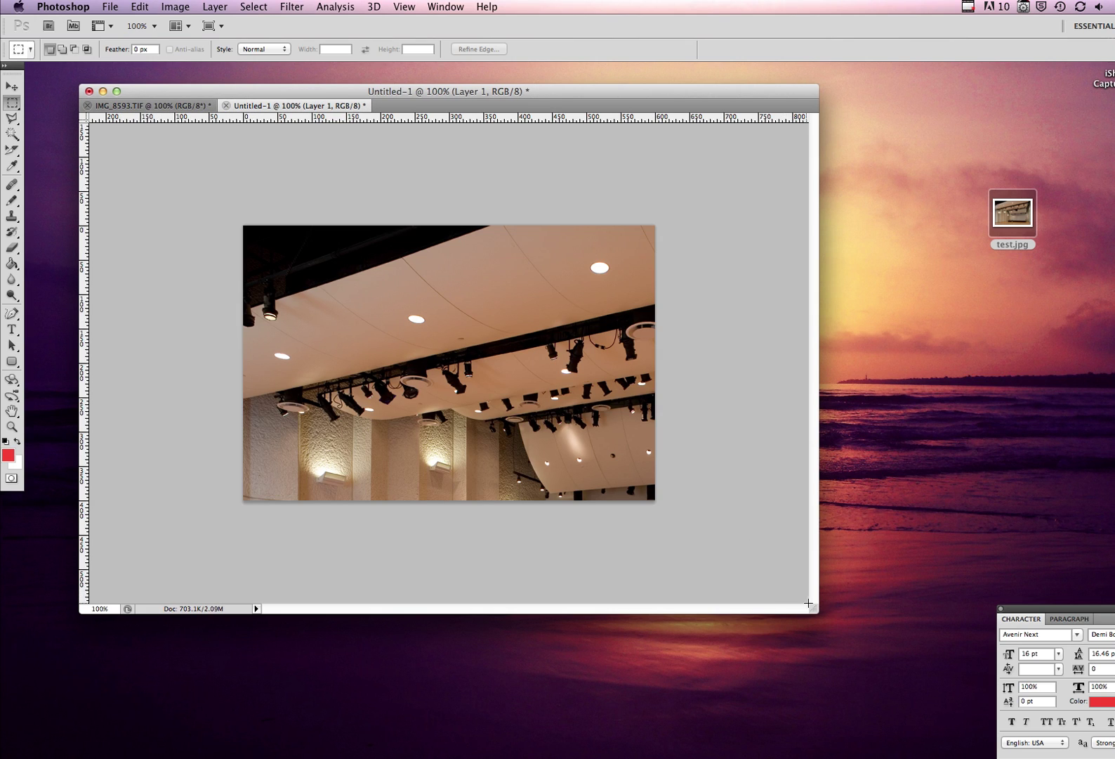
left_click_drag(812, 609, 976, 758)
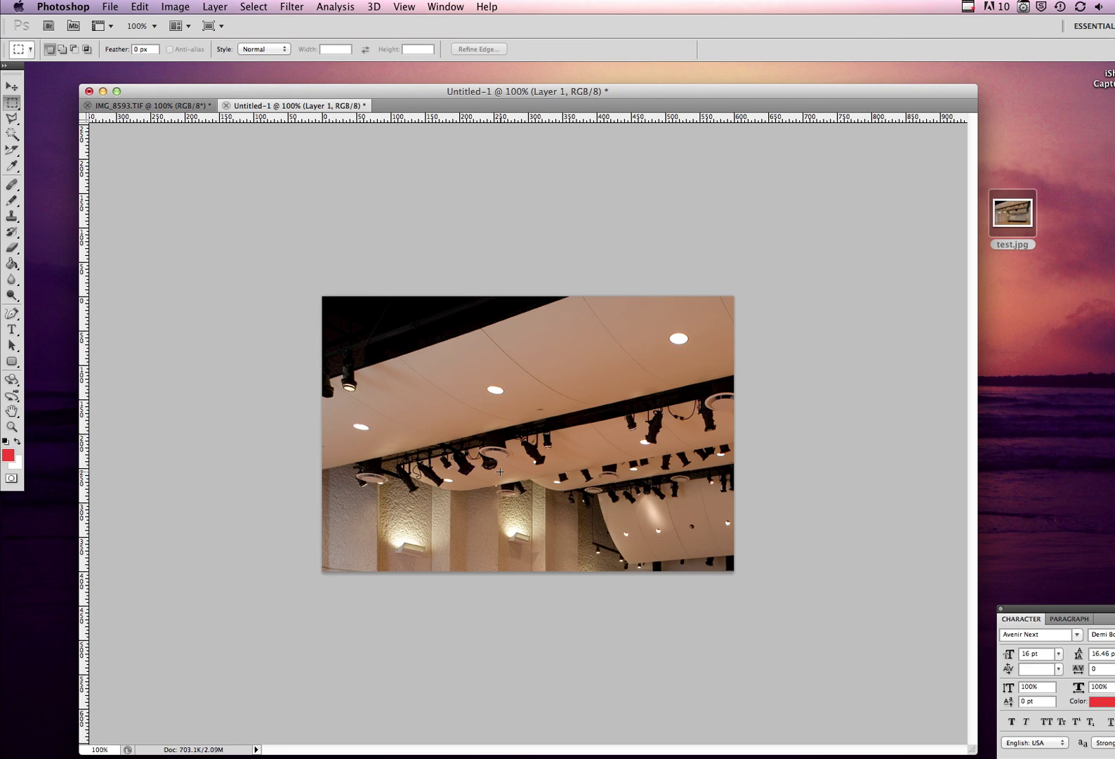
Free-transform the pasted photo to about 64% and position it to cover the canvas.
key("super+t")
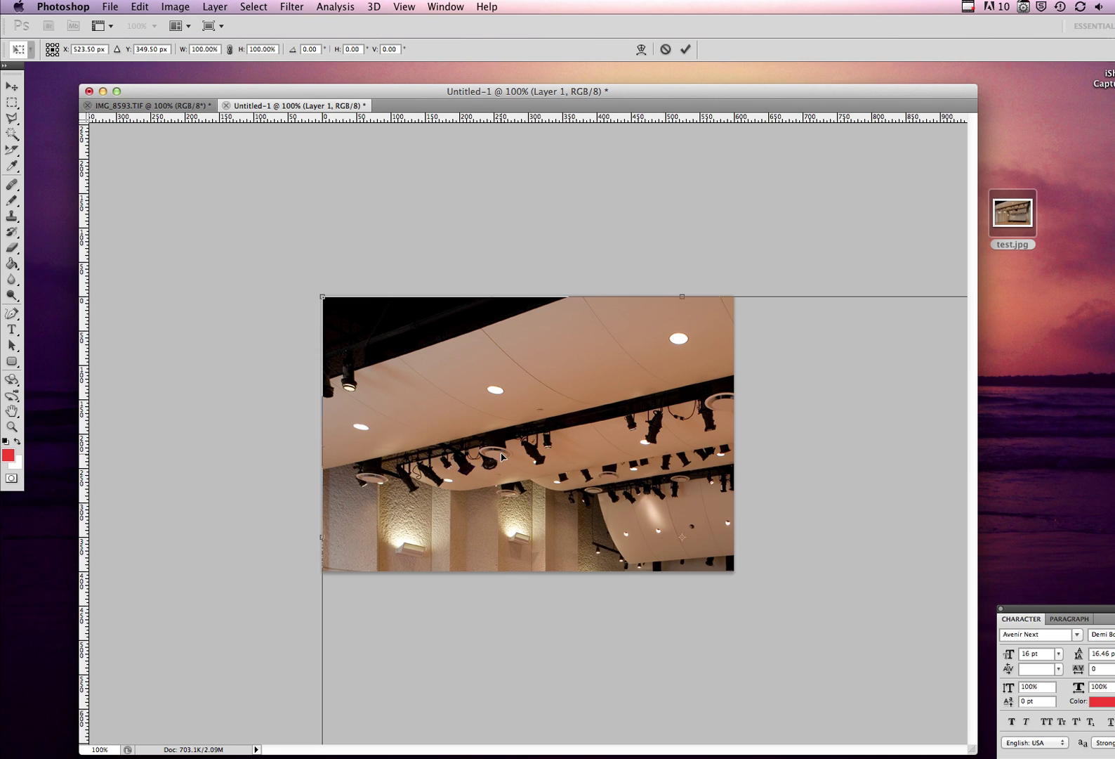
right_click(501, 457)
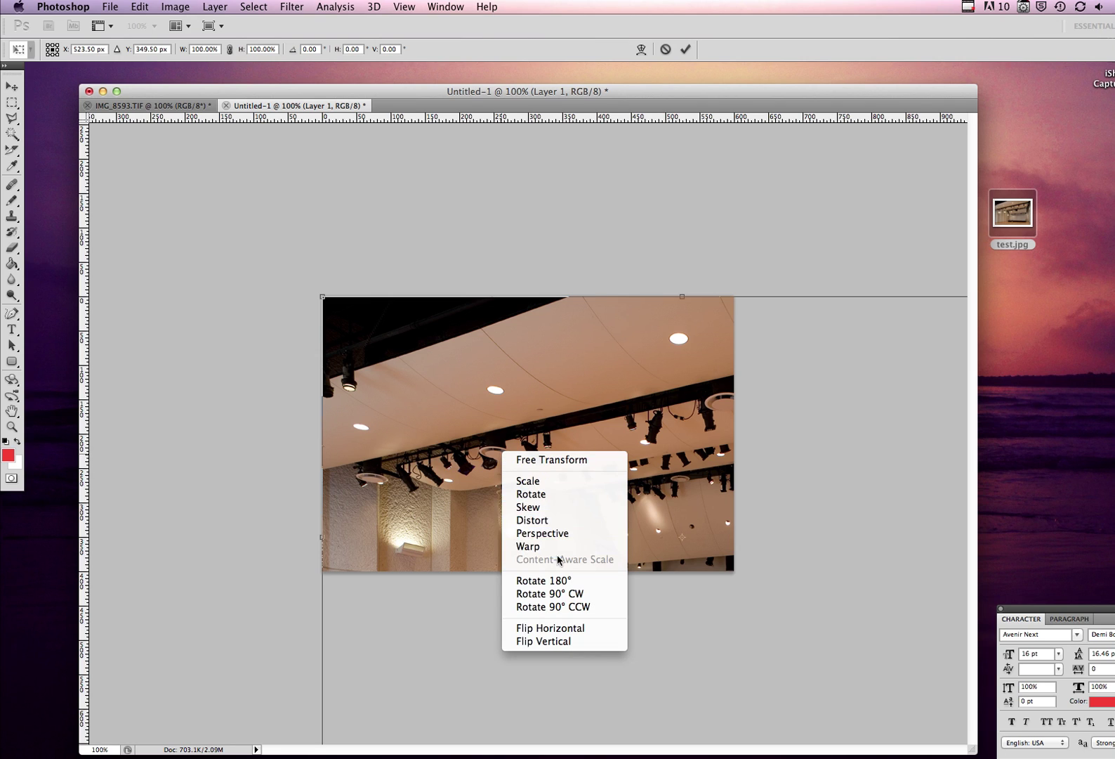
left_click(551, 460)
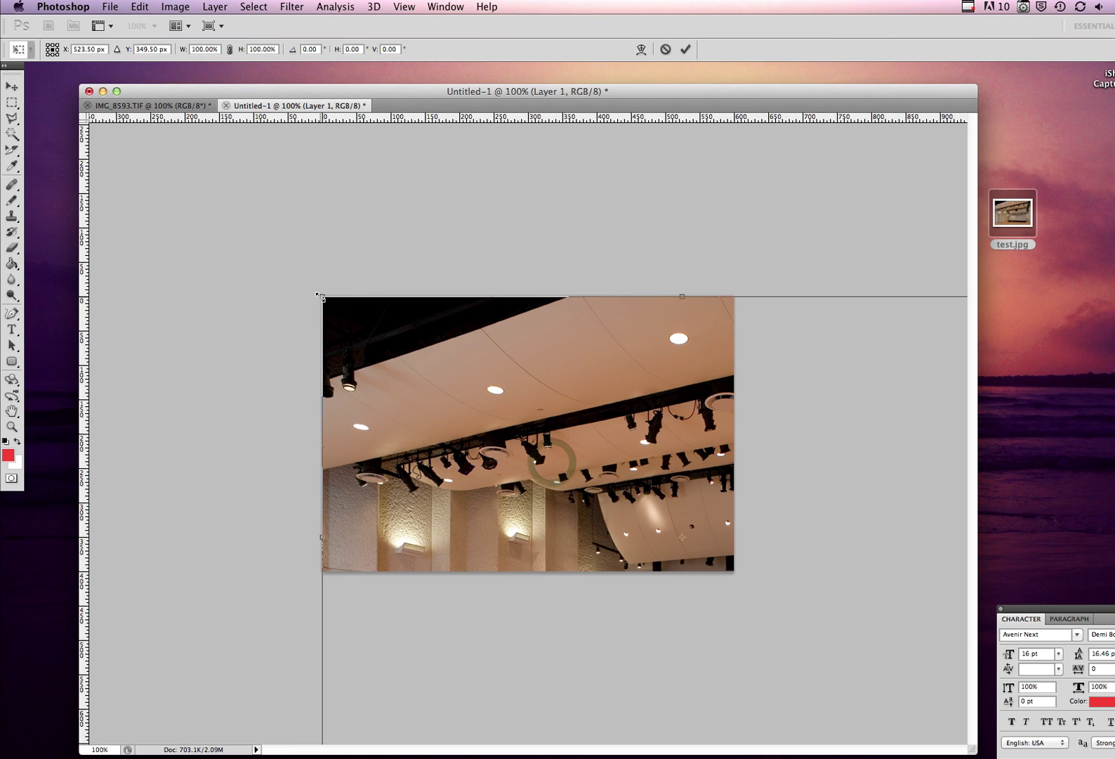
left_click_drag(320, 296, 400, 348)
left_click_drag(548, 548, 552, 550)
left_click_drag(664, 587, 379, 379)
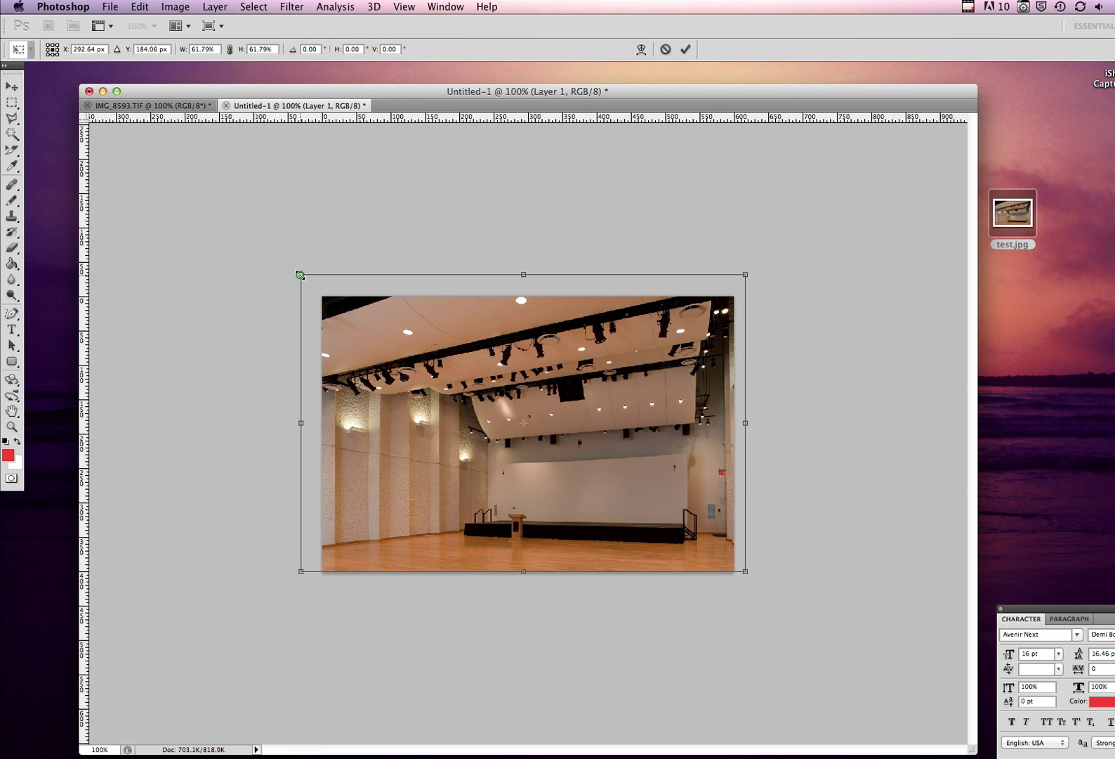
left_click_drag(300, 274, 271, 278)
left_click_drag(607, 422, 637, 428)
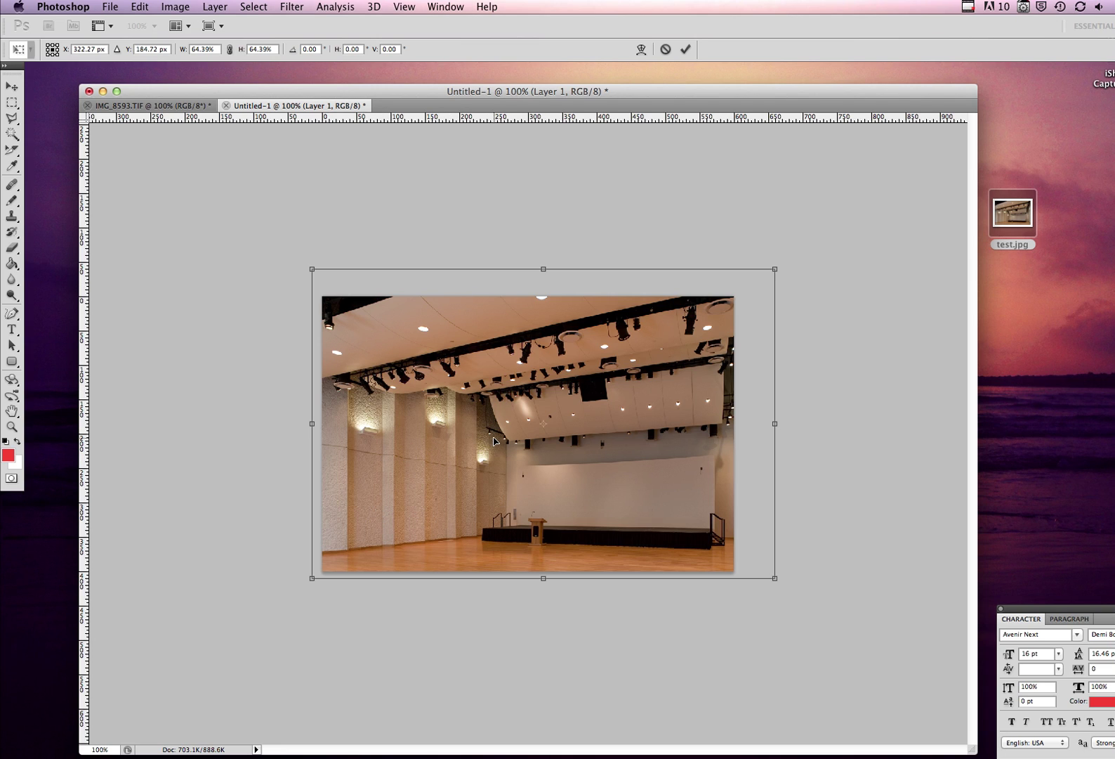
key("Return")
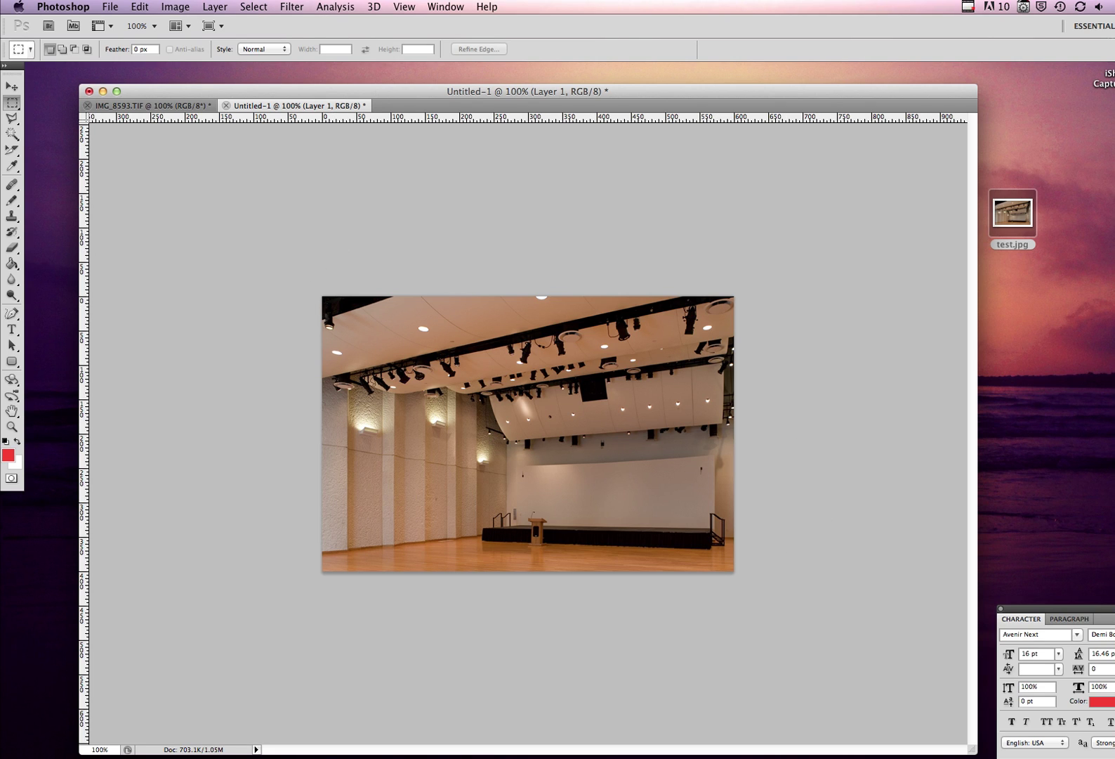
Export Untitled-1 via Save for Web as a quality-80 JPEG named thumbnail.jpg on the desktop.
left_click(111, 7)
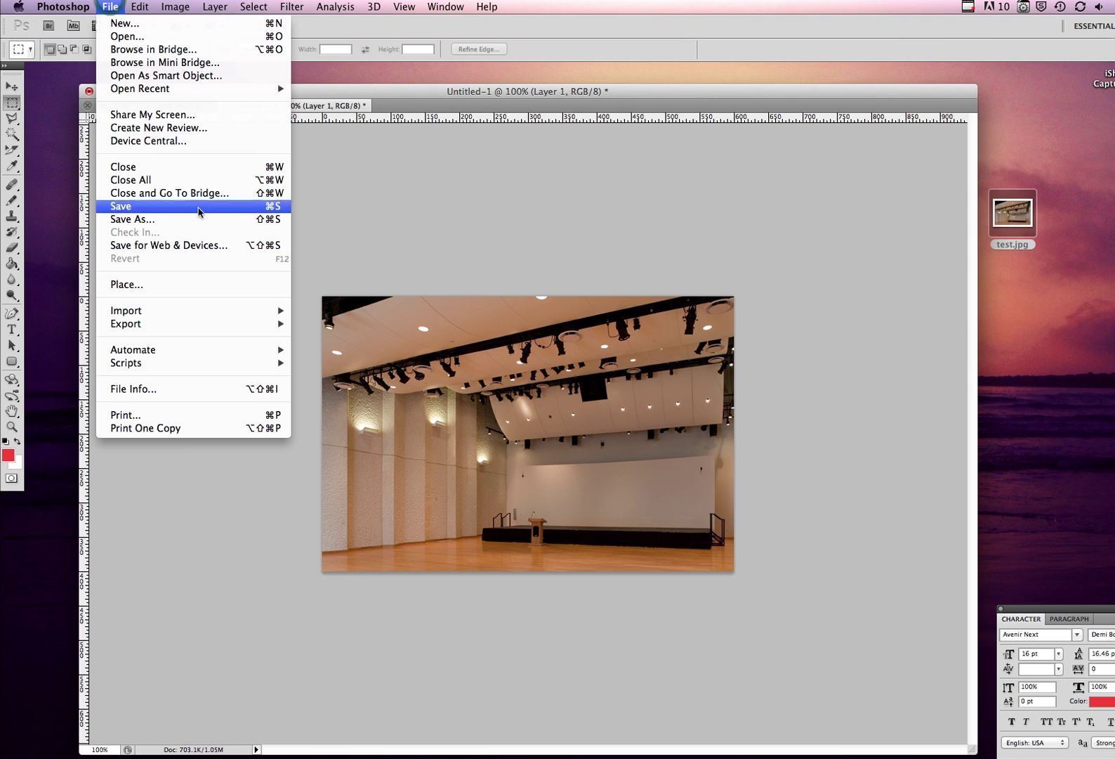
left_click(203, 247)
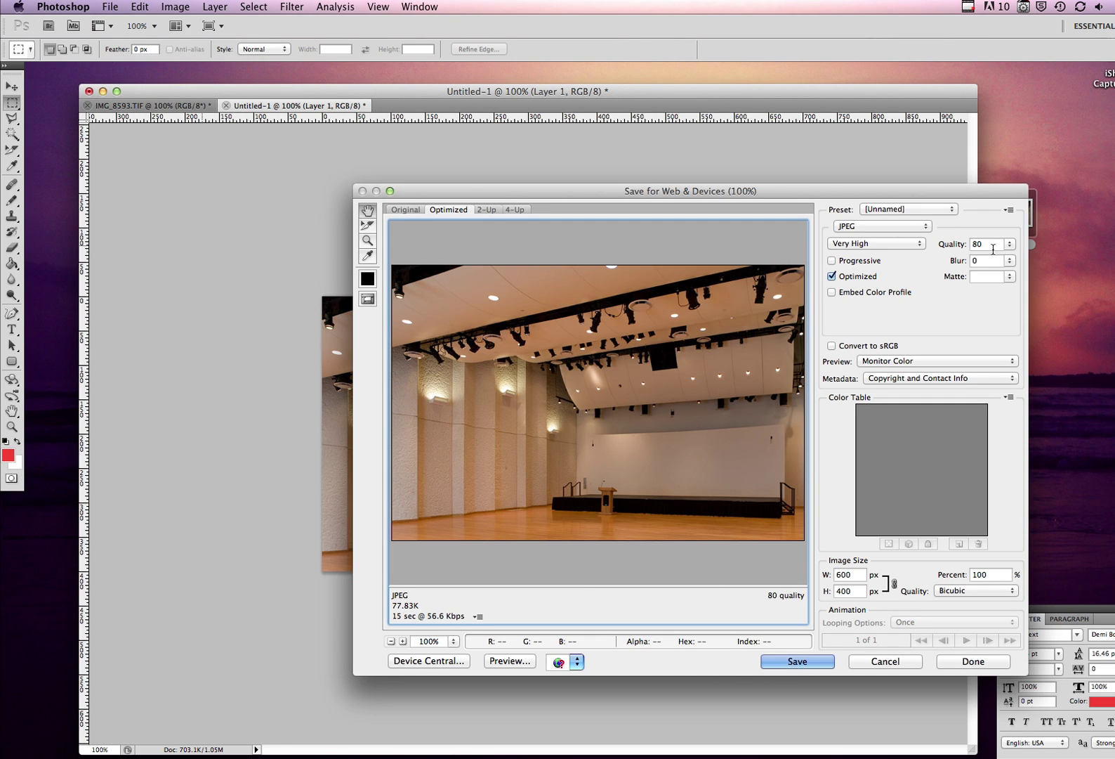
left_click(799, 664)
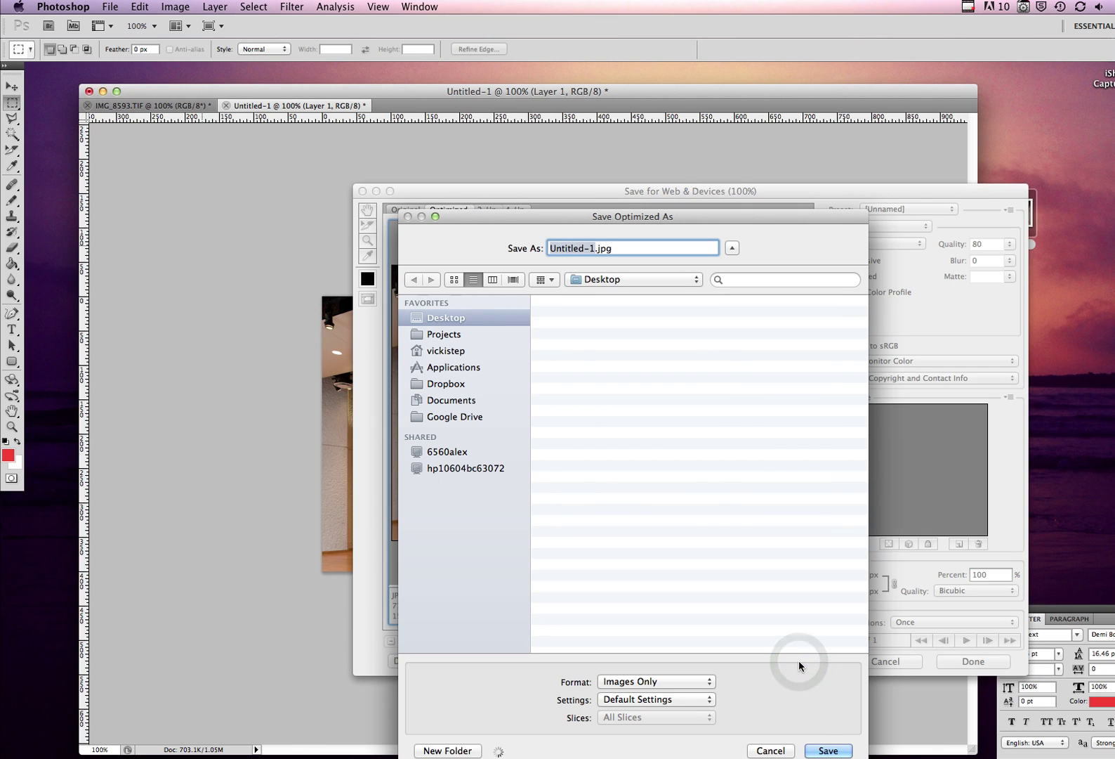
type("thumbnail")
key("Return")
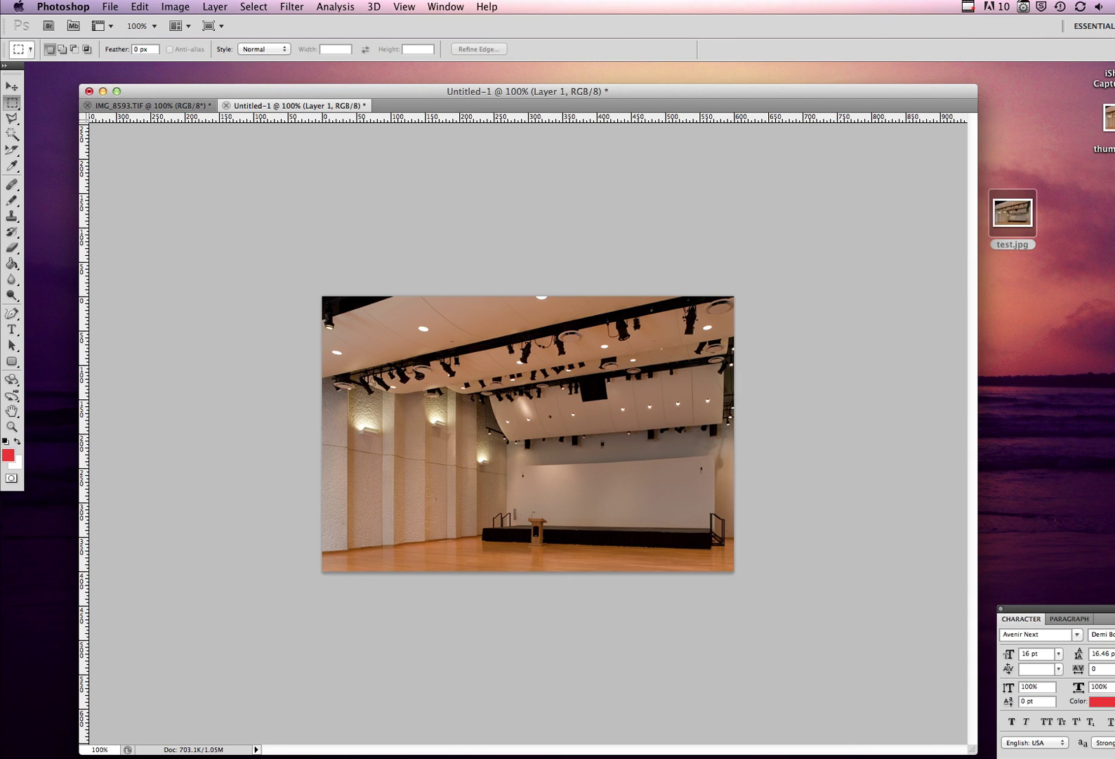
Check thumbnail.jpg beside test.jpg on the desktop, then return to Photoshop.
left_click(1019, 142)
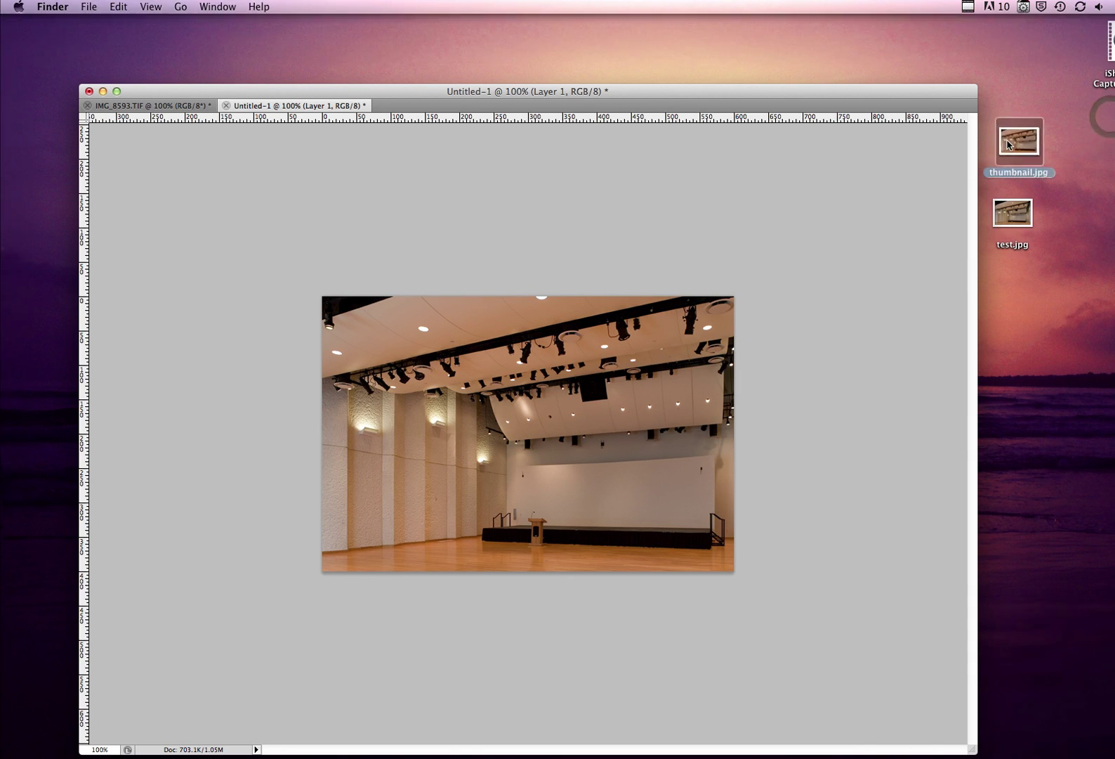
left_click(1021, 93)
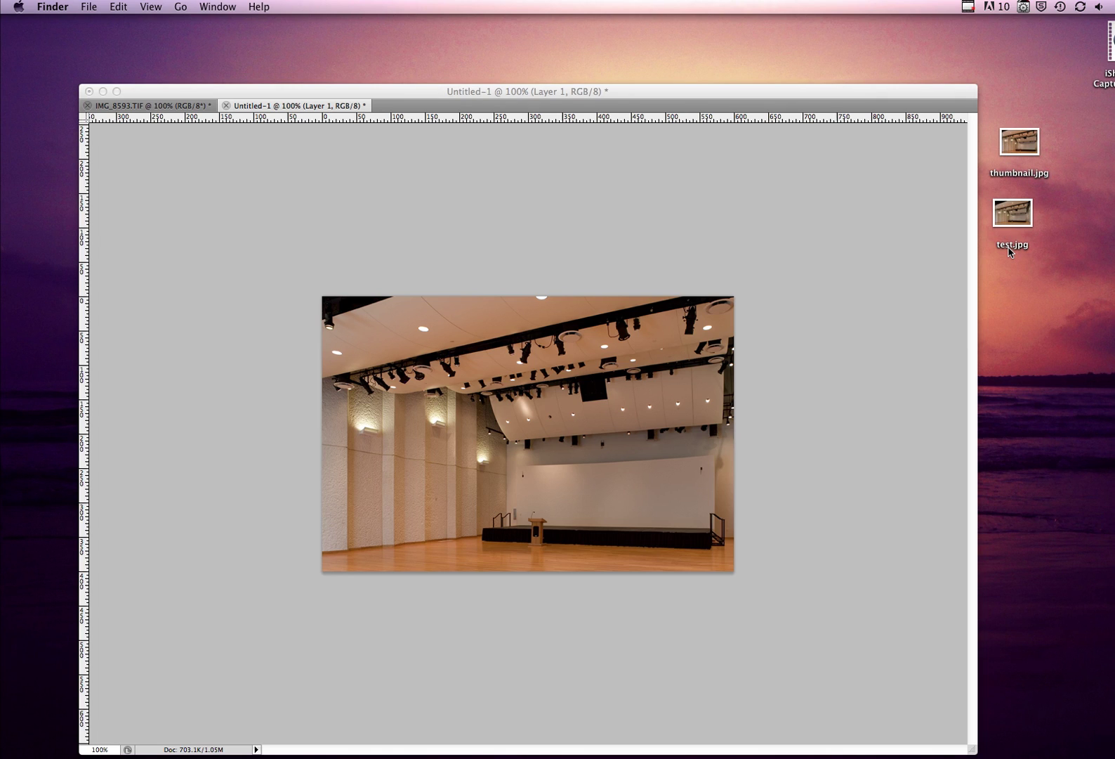
key("F11")
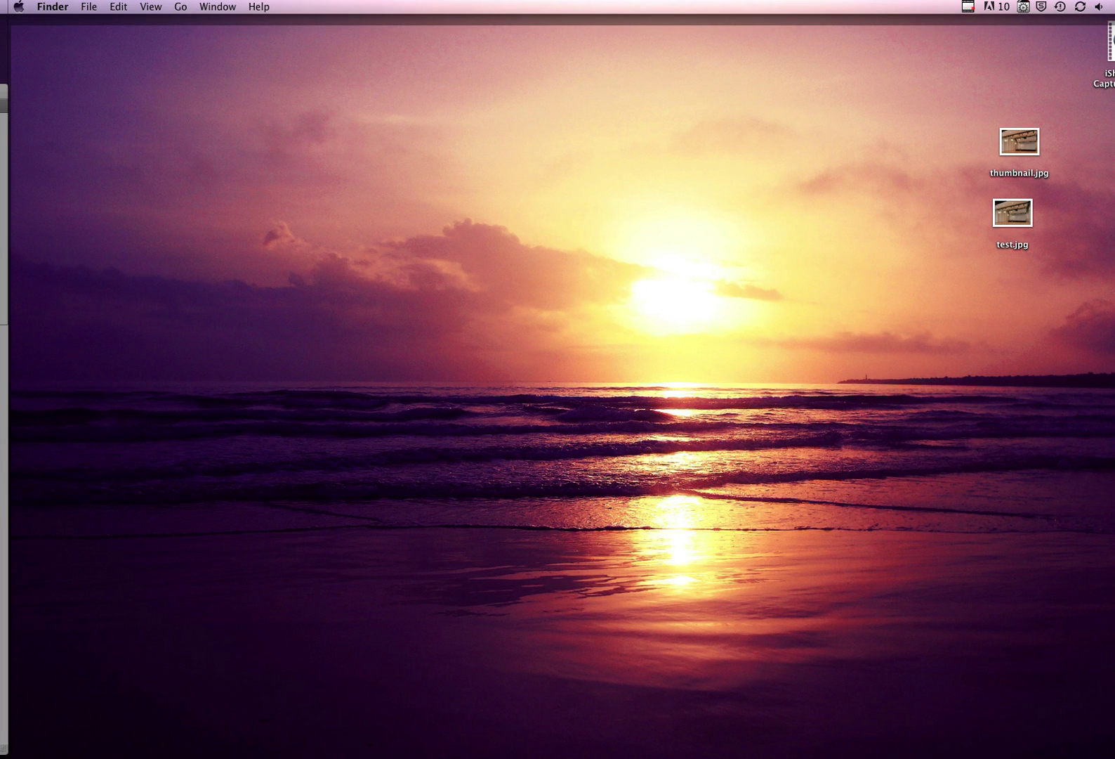
key("F11")
left_click(704, 194)
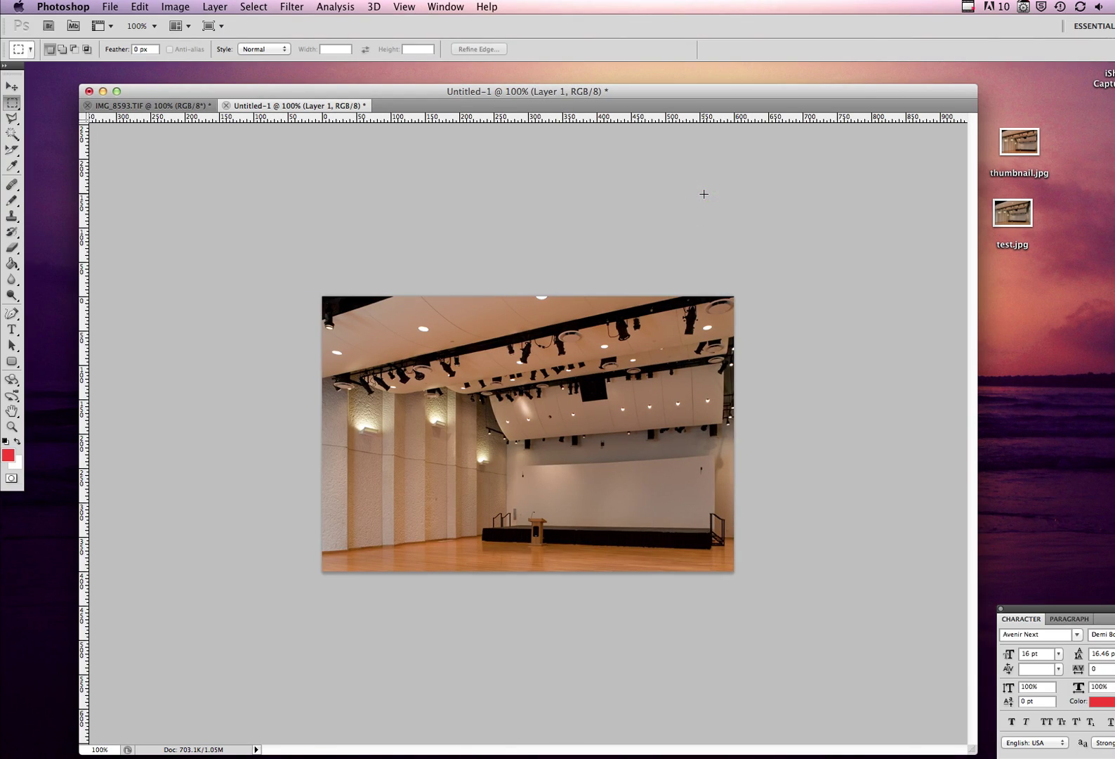